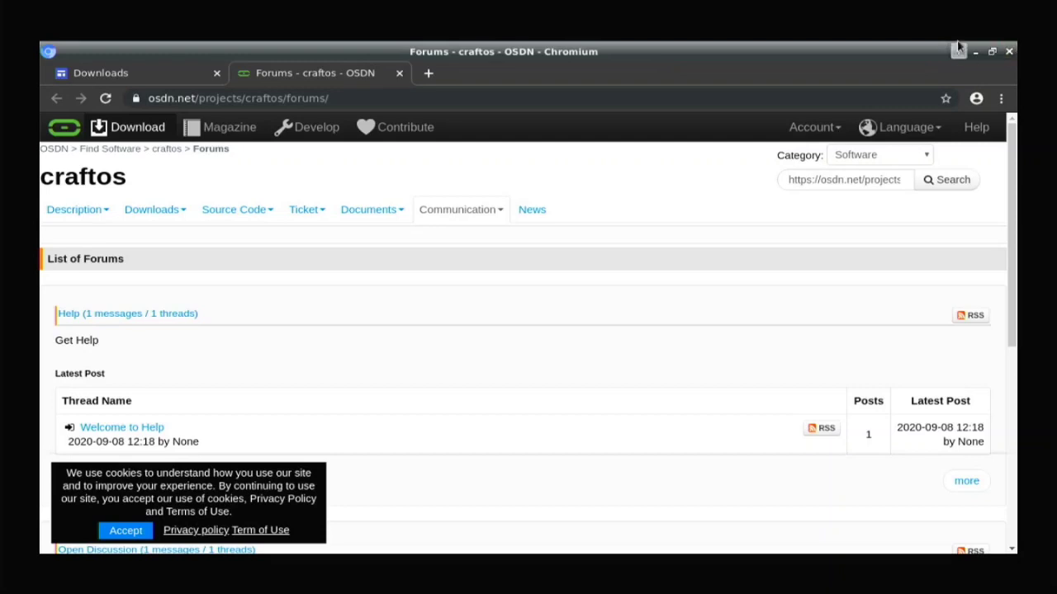
Close the Chromium window showing the CraftOS OSDN forums page.
click(1008, 51)
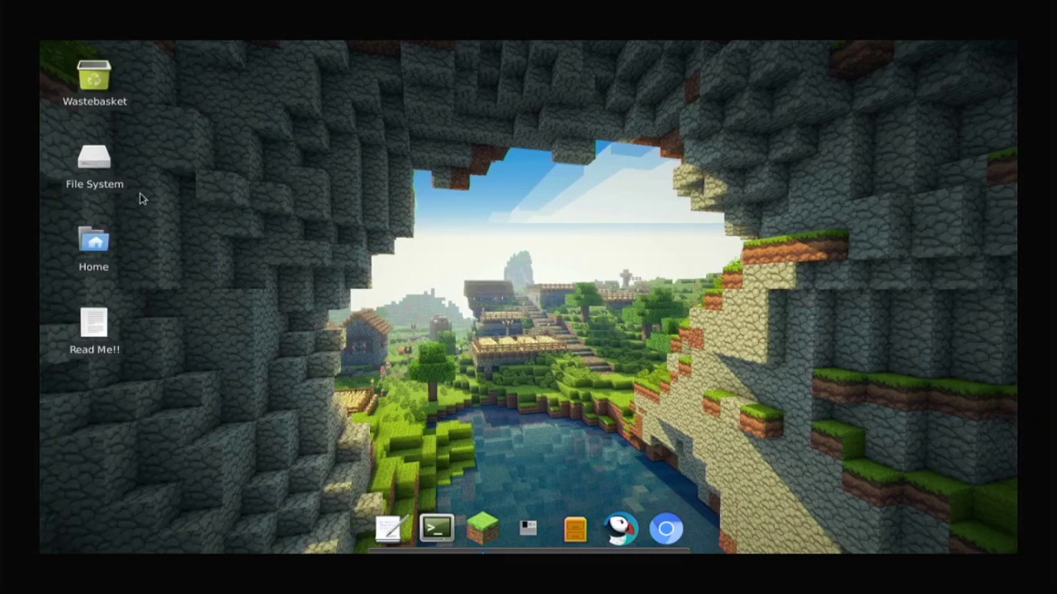
Browse the home folder in the file manager, close it, and bring up LightPad.
double_click(91, 254)
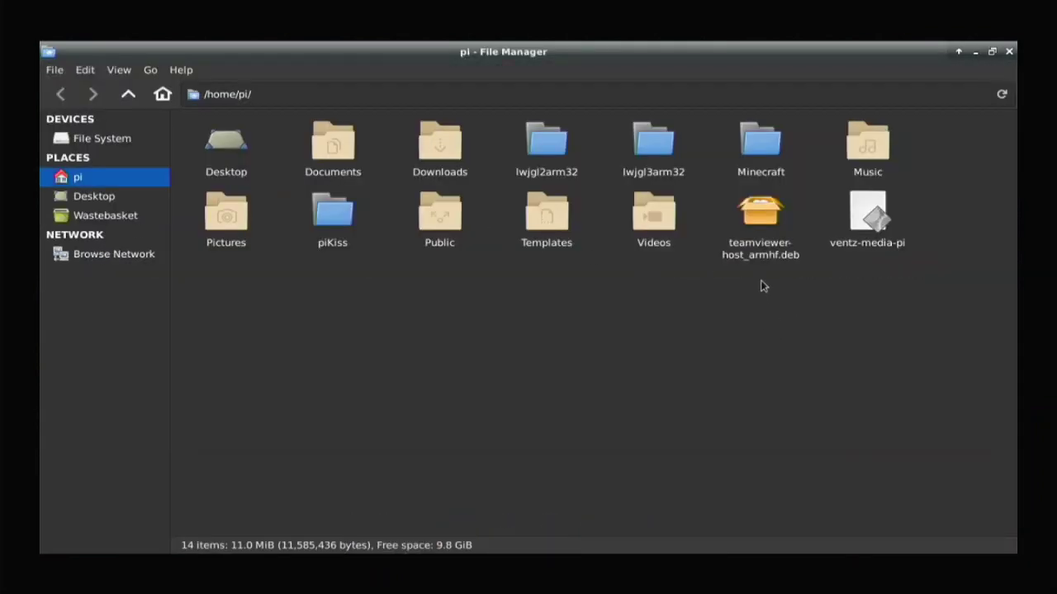
click(1008, 52)
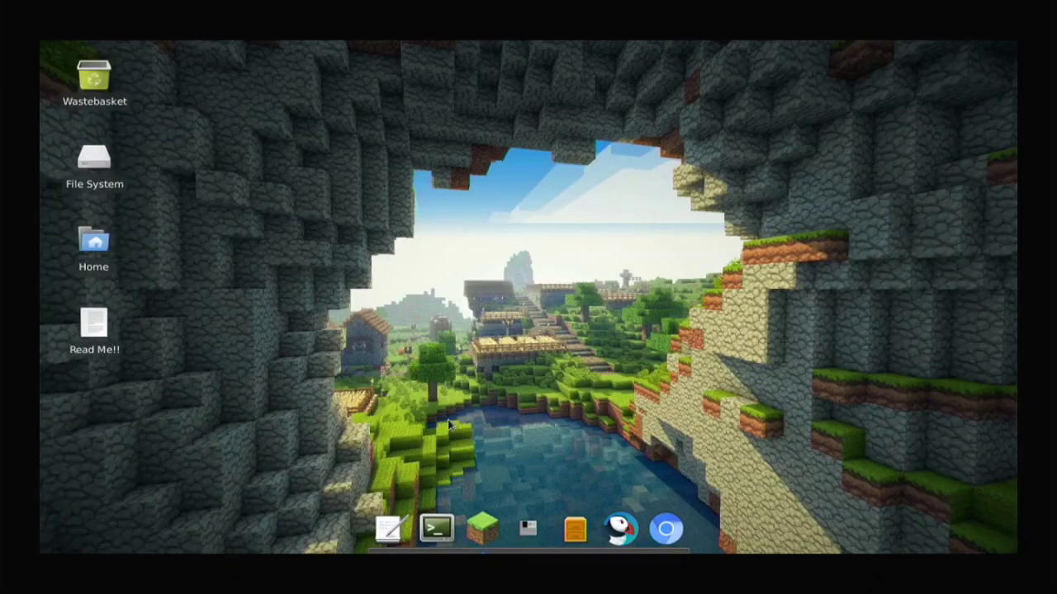
click(528, 529)
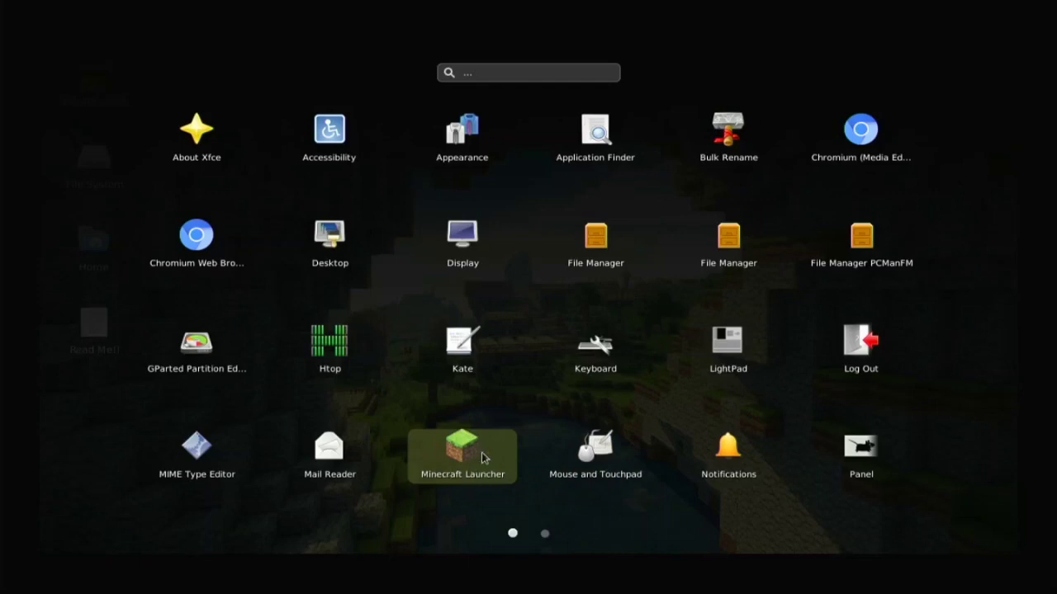
View LightPad's second application page, dismiss the launcher, and start Xfce Terminal.
click(545, 534)
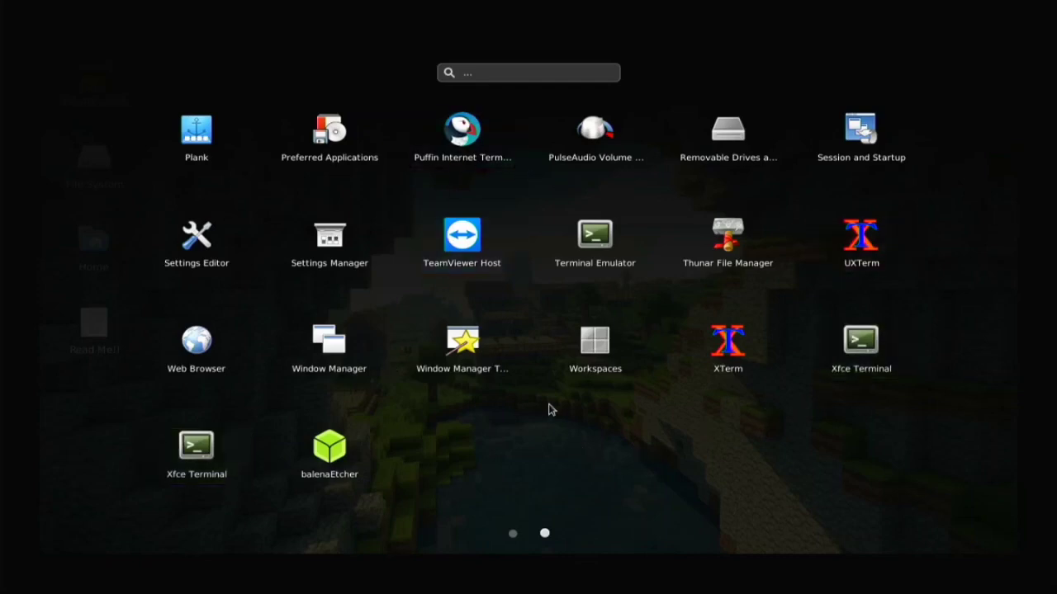
click(528, 356)
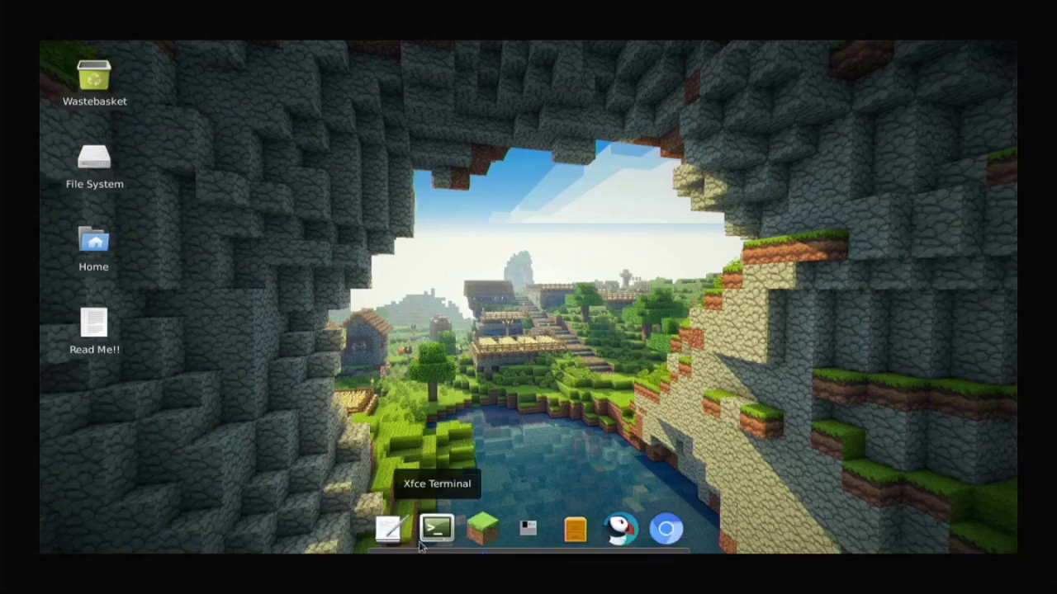
click(435, 533)
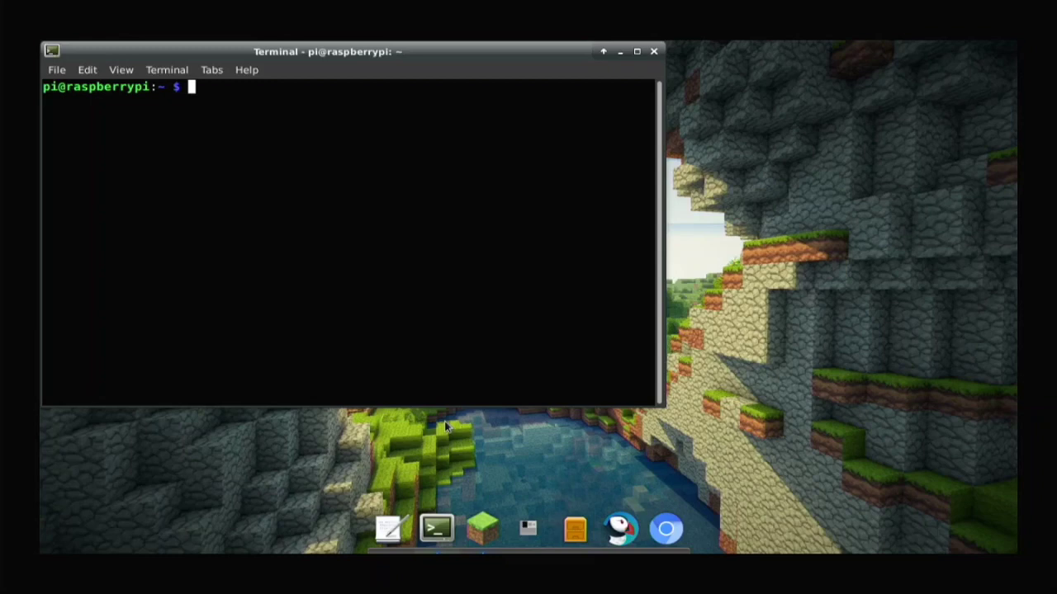
Run sudo apt install rpi0imager, which fails on the misspelled package name.
text(sudo apt rpi-)
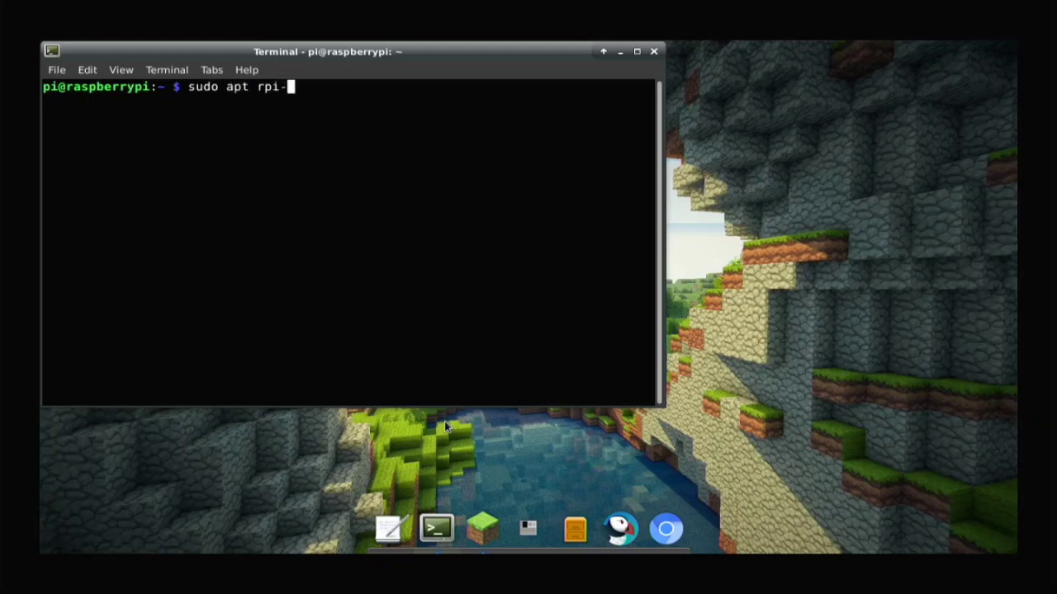
key(BackSpace)
key(BackSpace)
key(BackSpace)
key(BackSpace)
text(install rpi0imager)
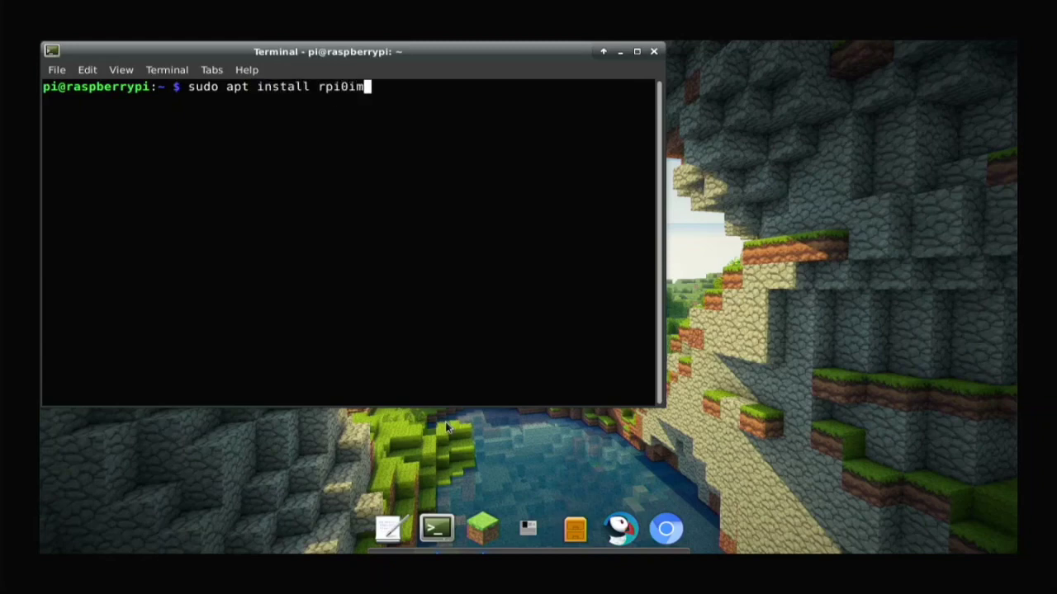
key(Return)
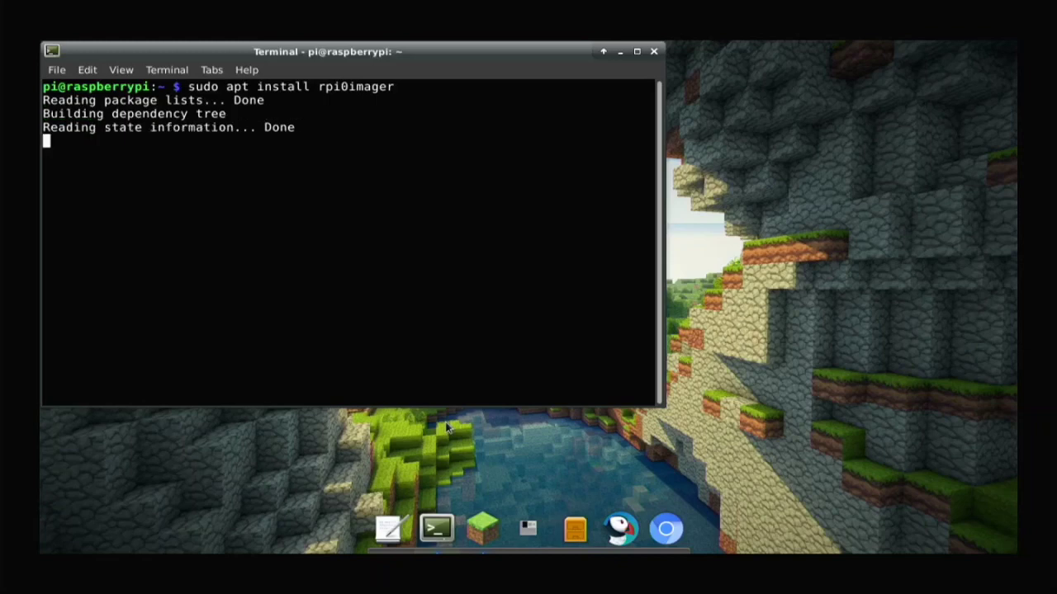
Correct the command to sudo apt install rpi-imager and confirm the installation with y.
key(Up)
key(Left)
key(Left)
key(Left)
key(Left)
key(Left)
key(Left)
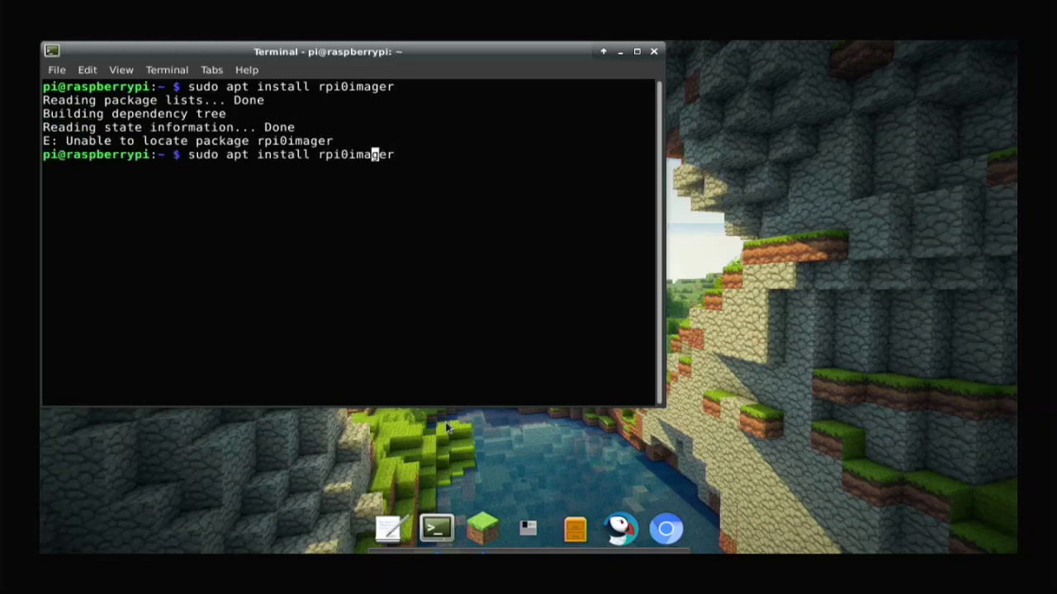
key(BackSpace)
text(-)
key(Return)
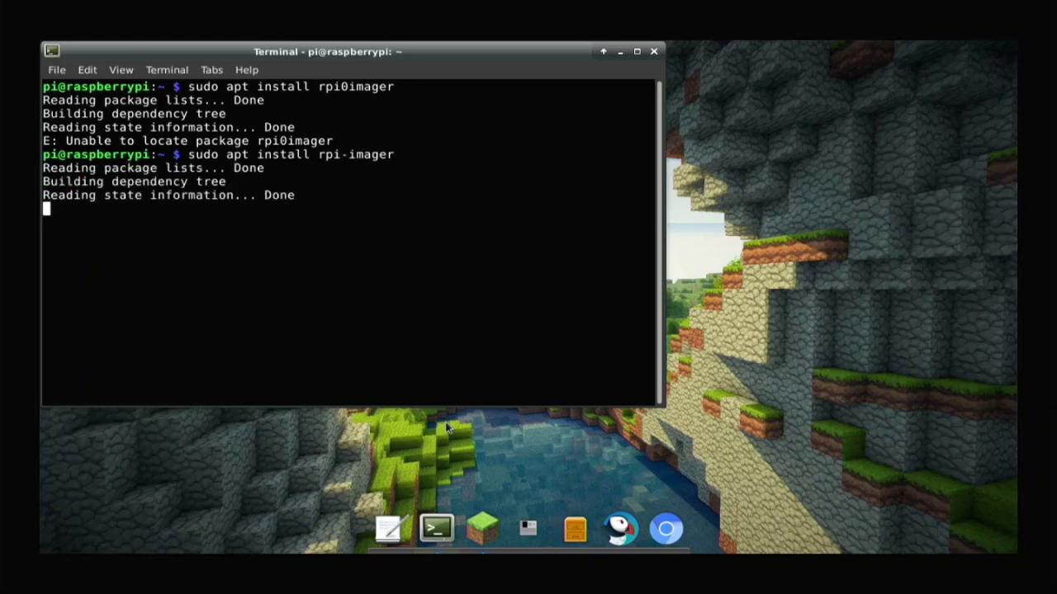
text(y)
key(Return)
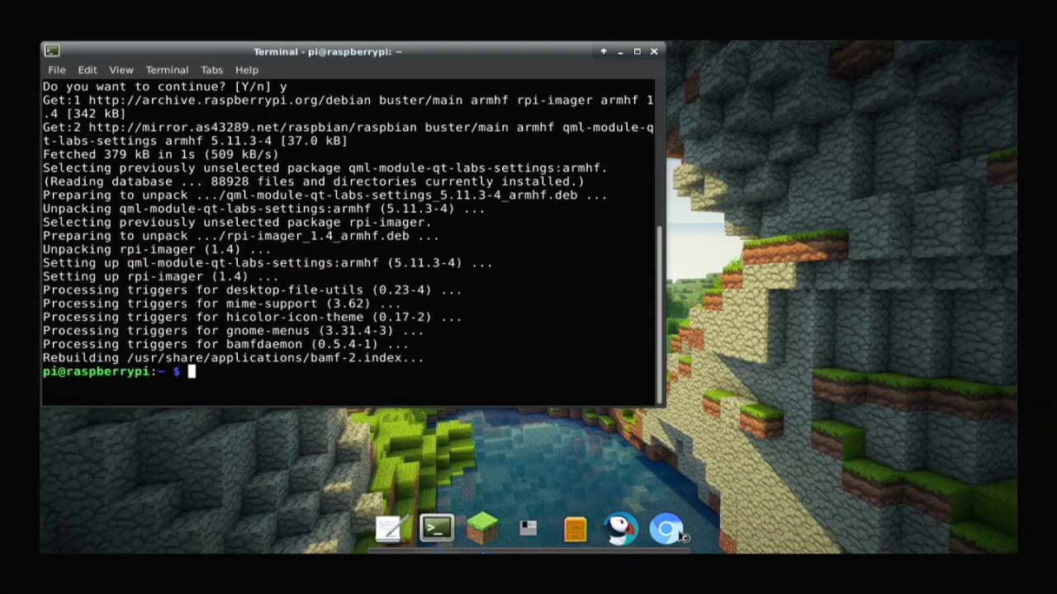
Start Chromium, unlock the keyring, and search the web for pikiss.
click(667, 530)
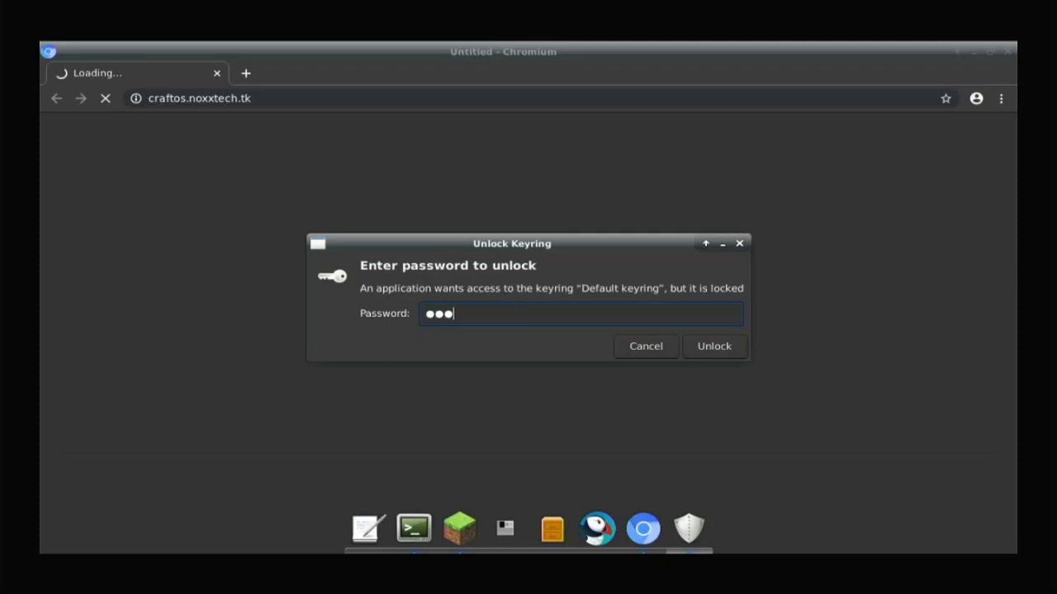
key(Return)
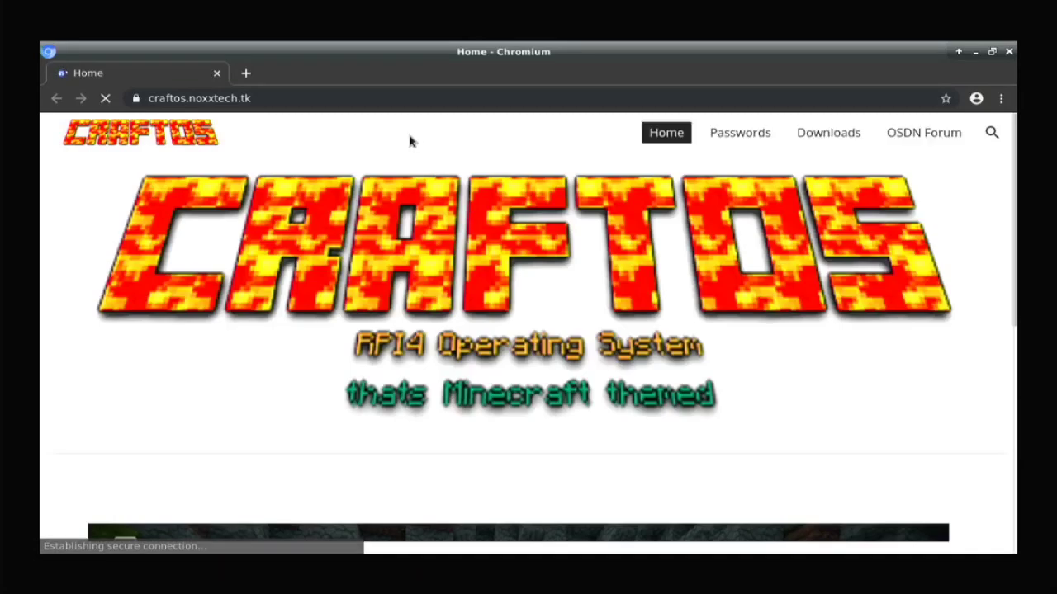
click(405, 101)
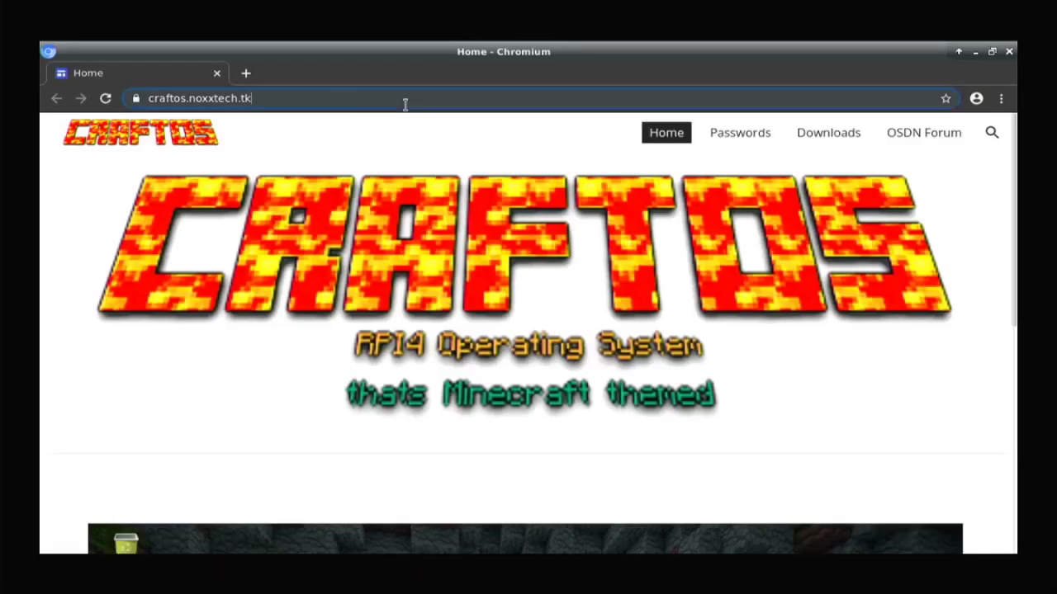
key(BackSpace)
text(pikiss)
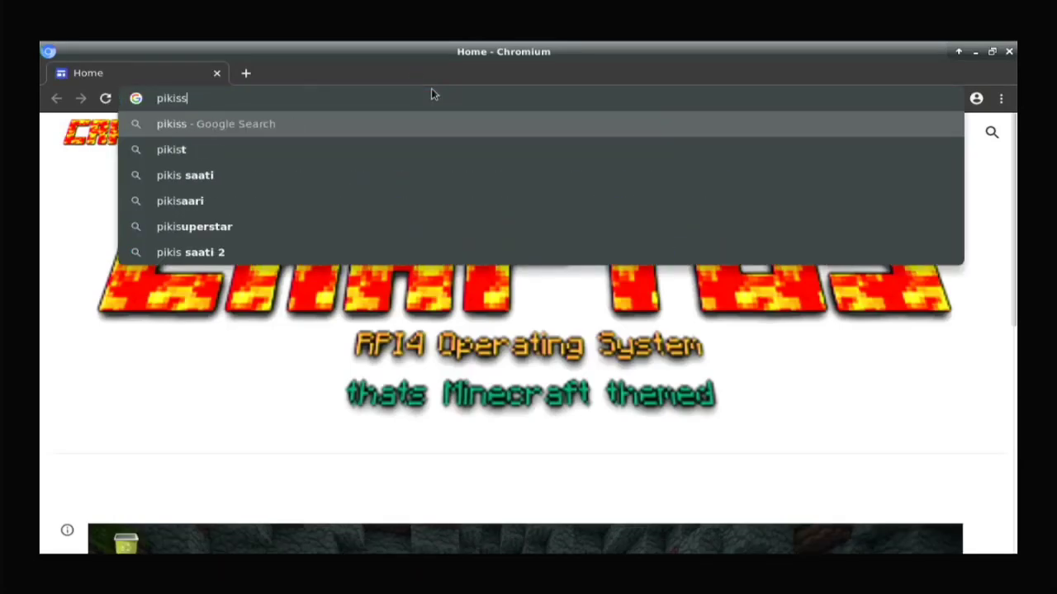
key(Return)
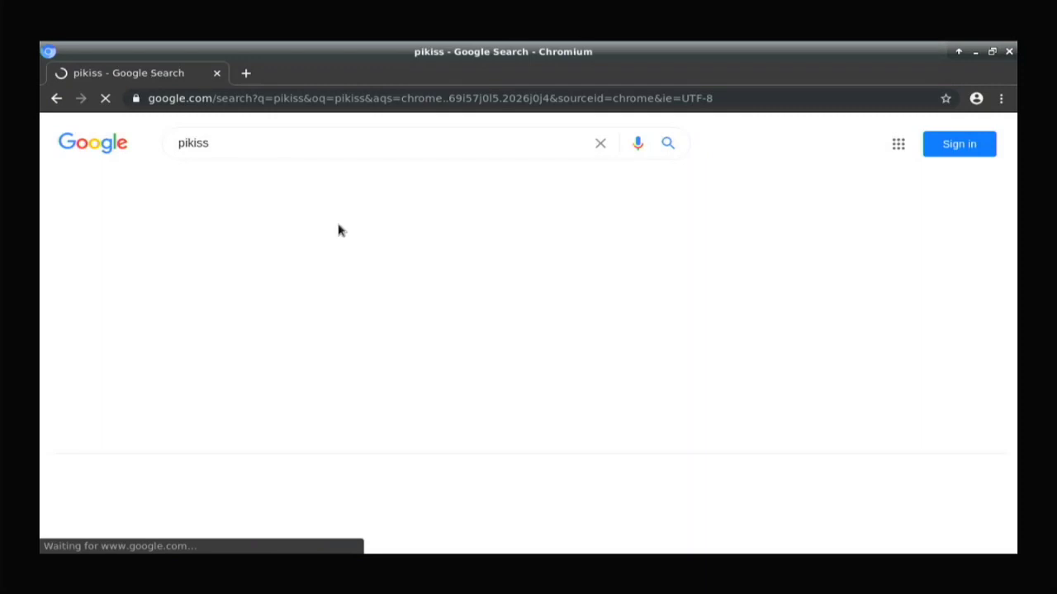
click(262, 262)
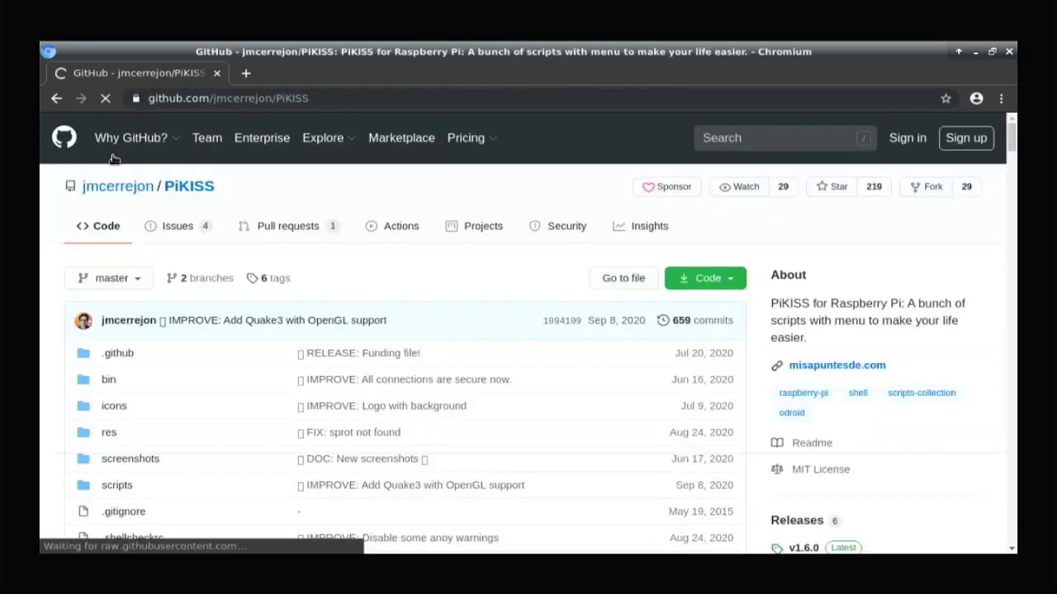
scroll(219, 242, down, 3)
scroll(219, 242, down, 15)
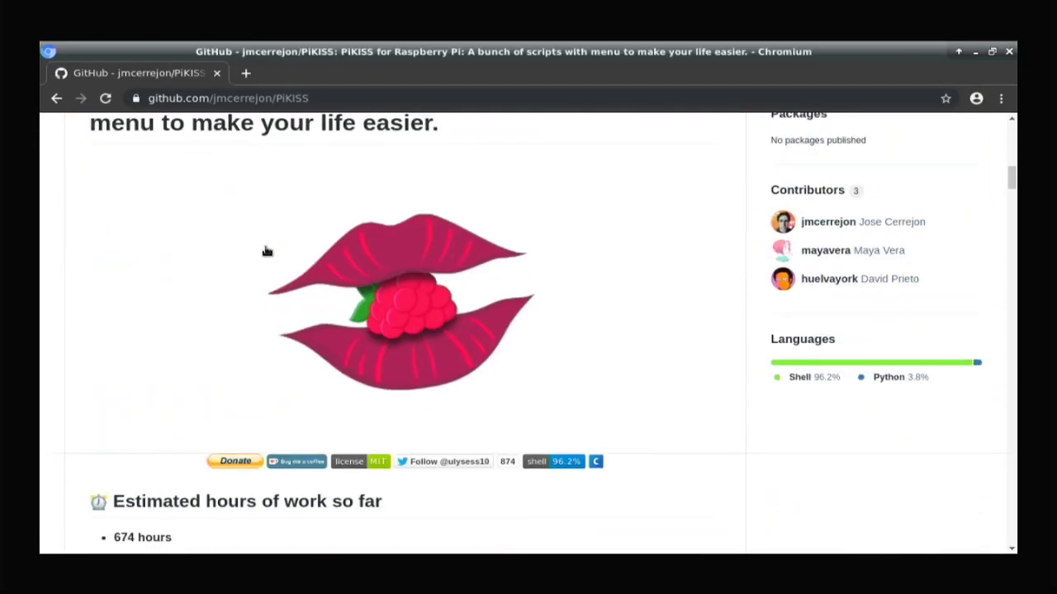
scroll(307, 379, down, 20)
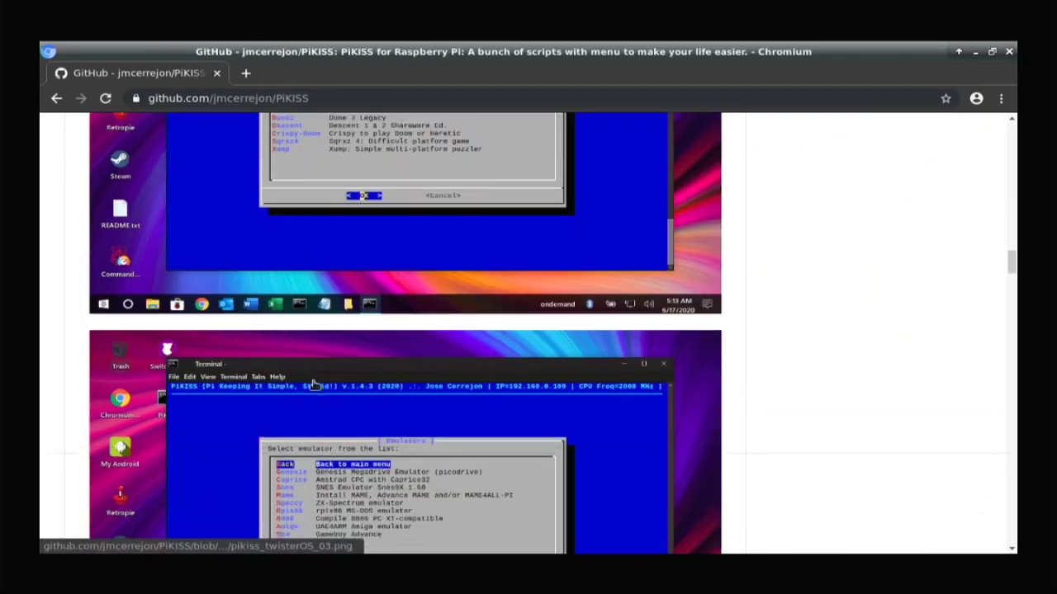
scroll(252, 396, down, 20)
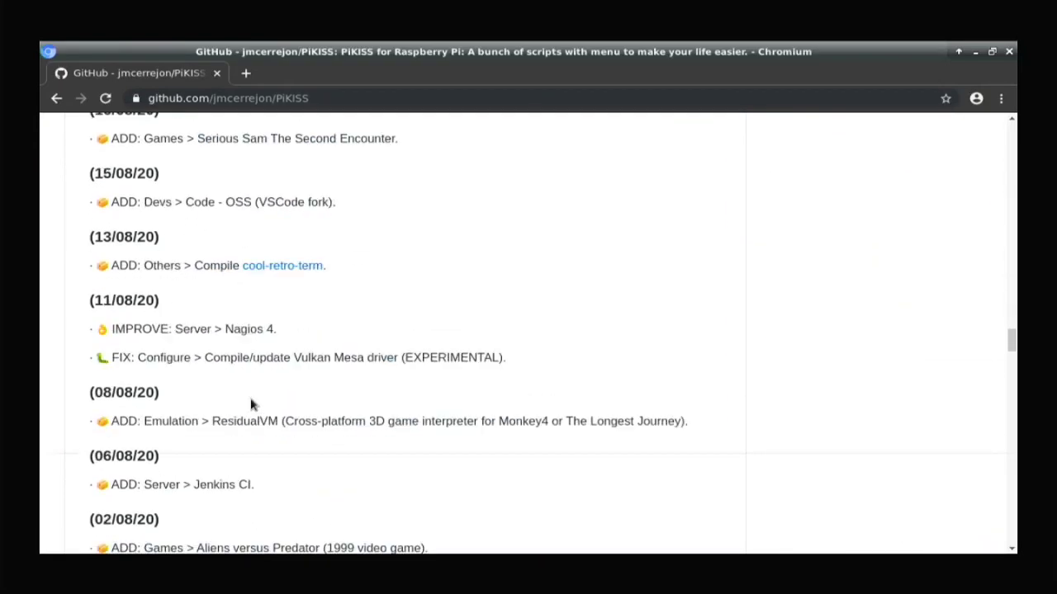
scroll(254, 403, down, 20)
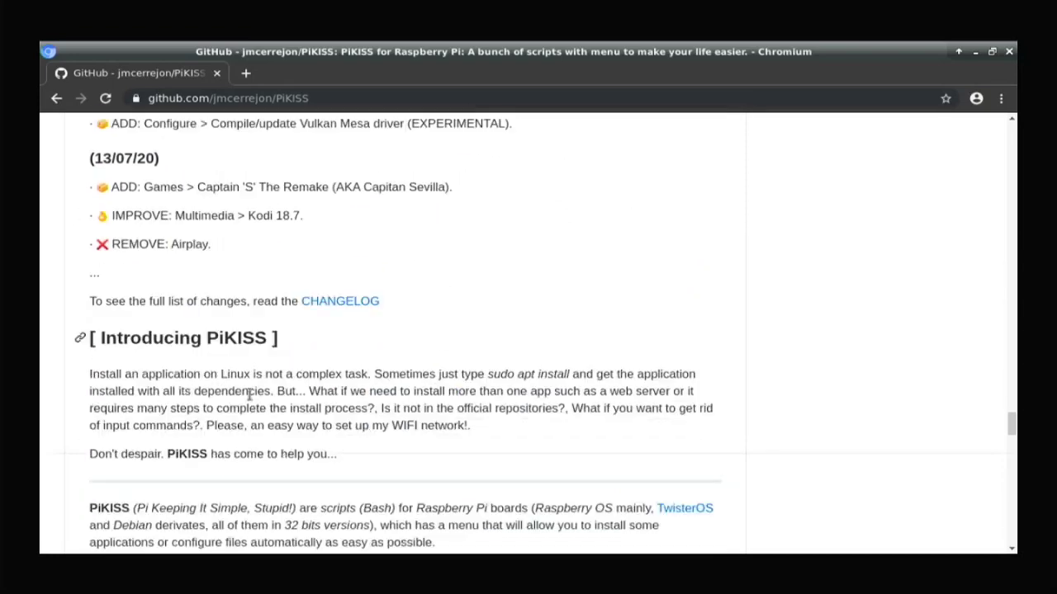
scroll(251, 399, down, 4)
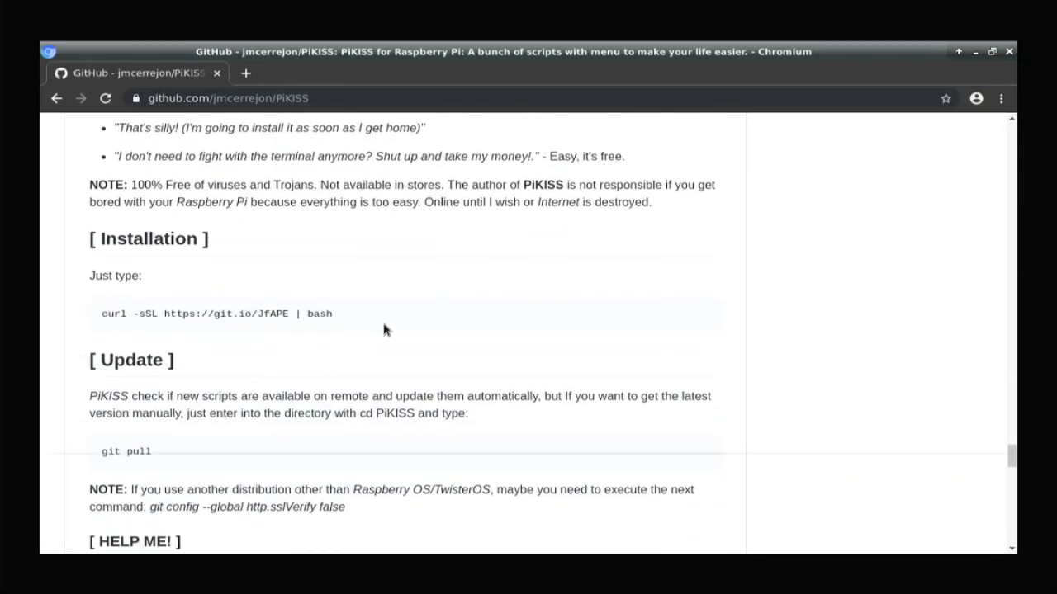
drag(382, 318, 130, 334)
right_click(135, 321)
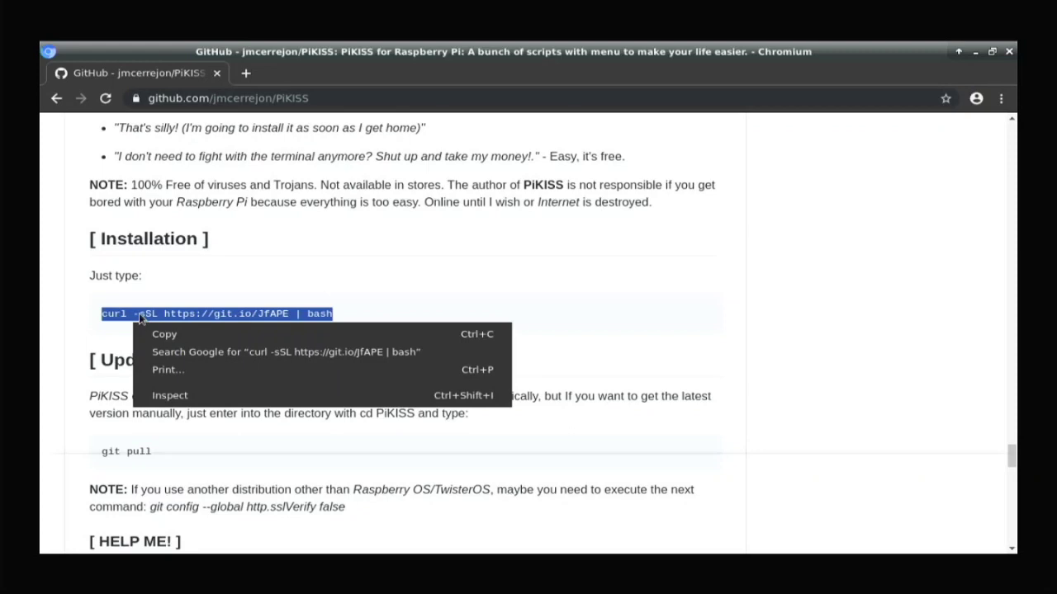
click(160, 333)
mouse_move(370, 559)
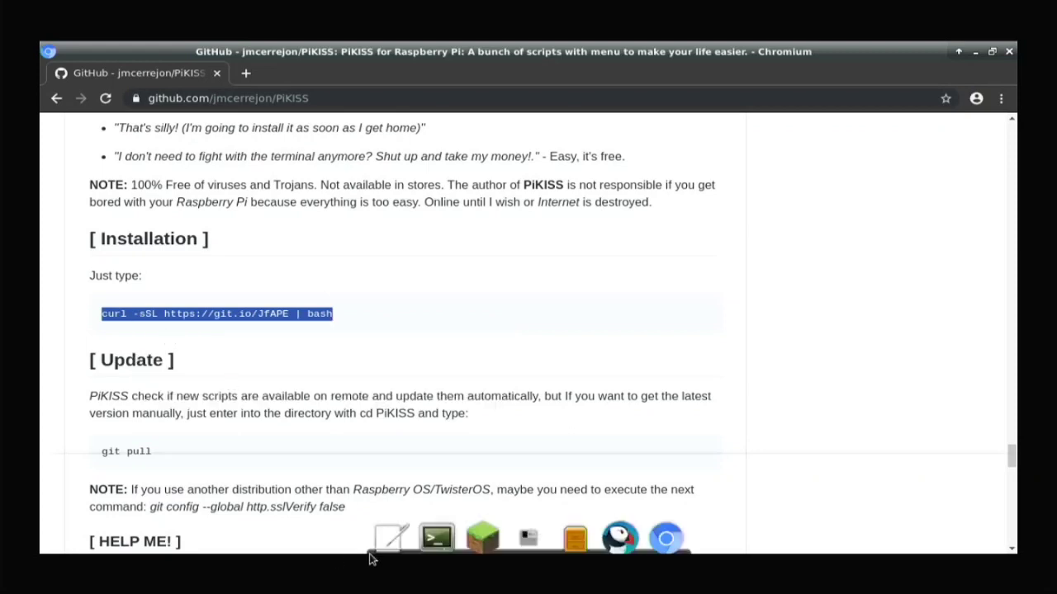
click(436, 528)
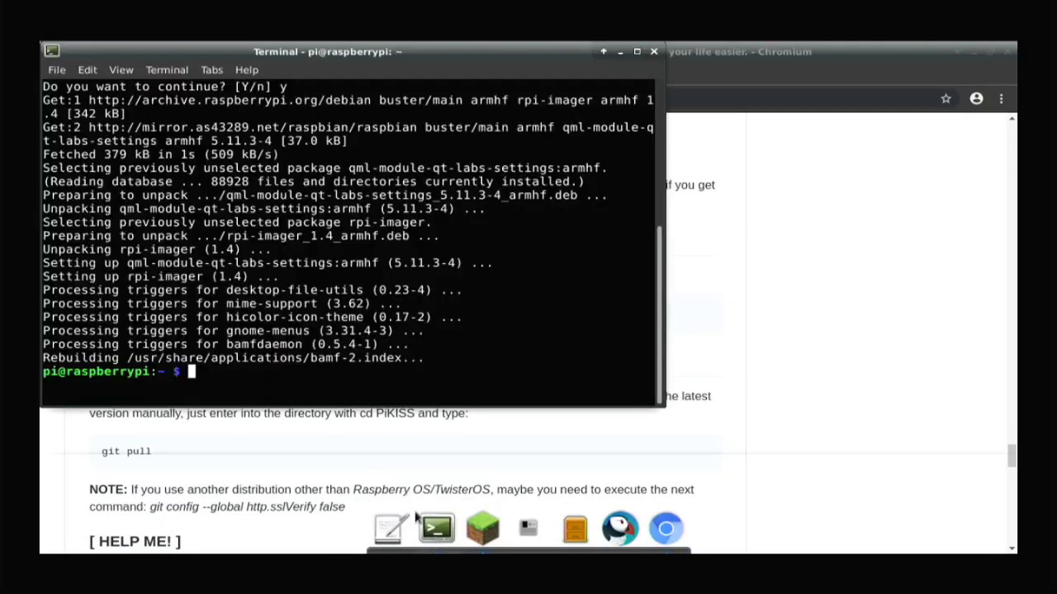
Paste and run the PiKISS curl install command in the terminal.
right_click(330, 396)
click(379, 266)
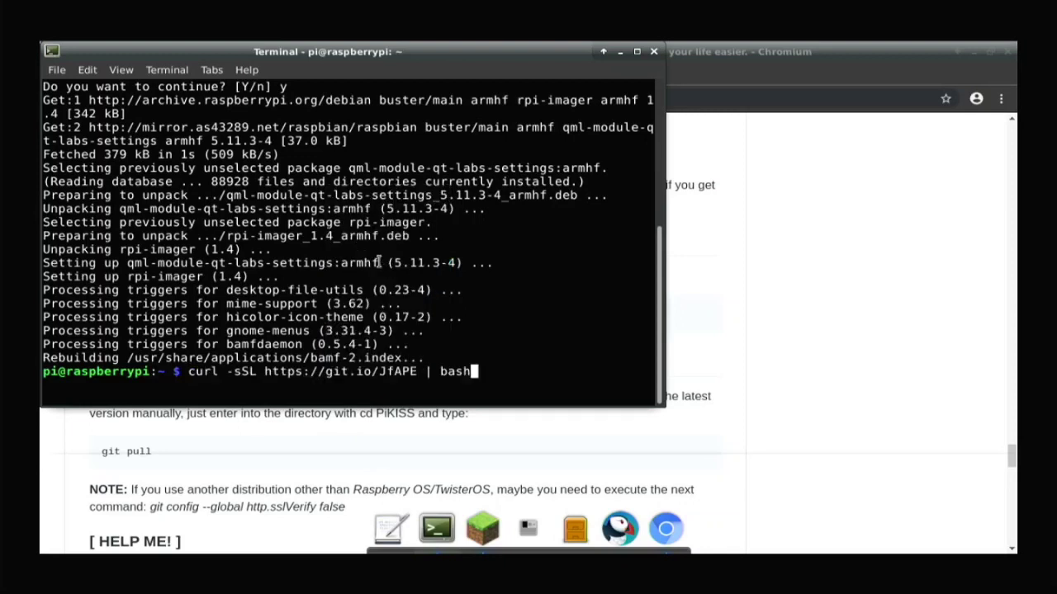
key(Return)
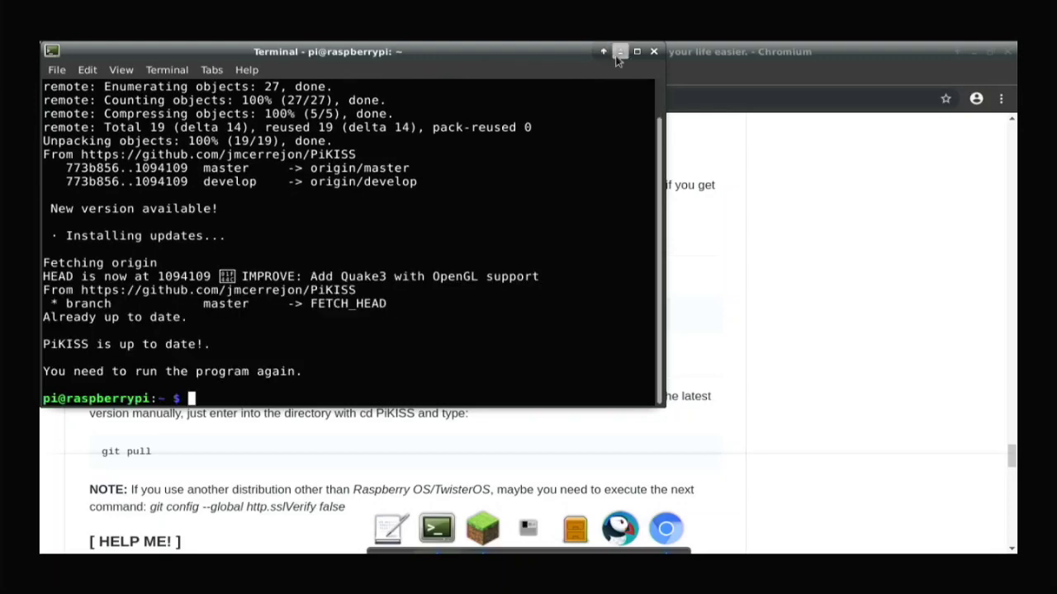
Close Chromium and minimize the terminal so the desktop is clear.
click(620, 52)
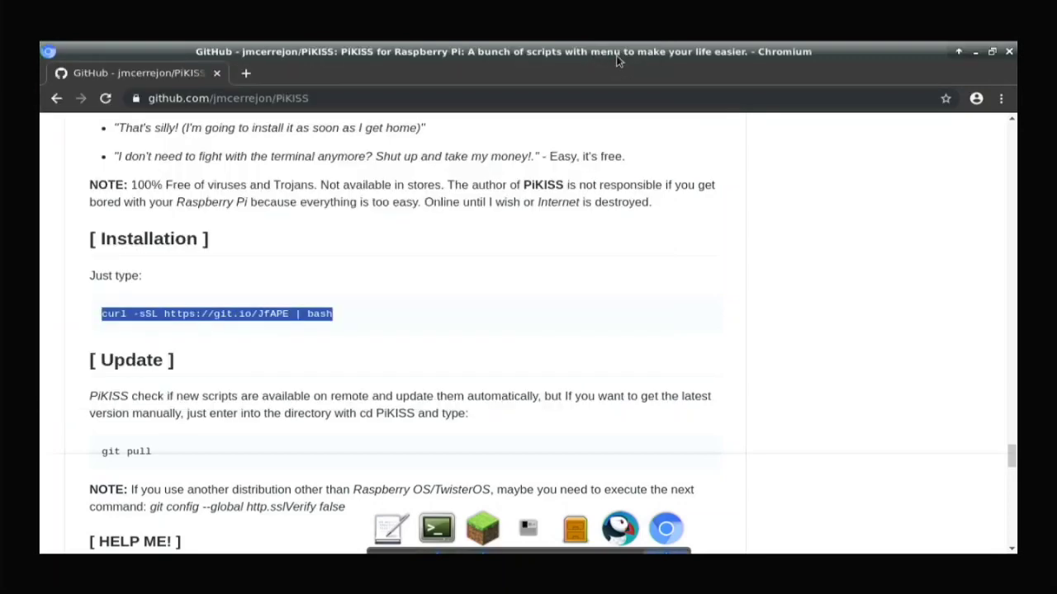
click(1009, 51)
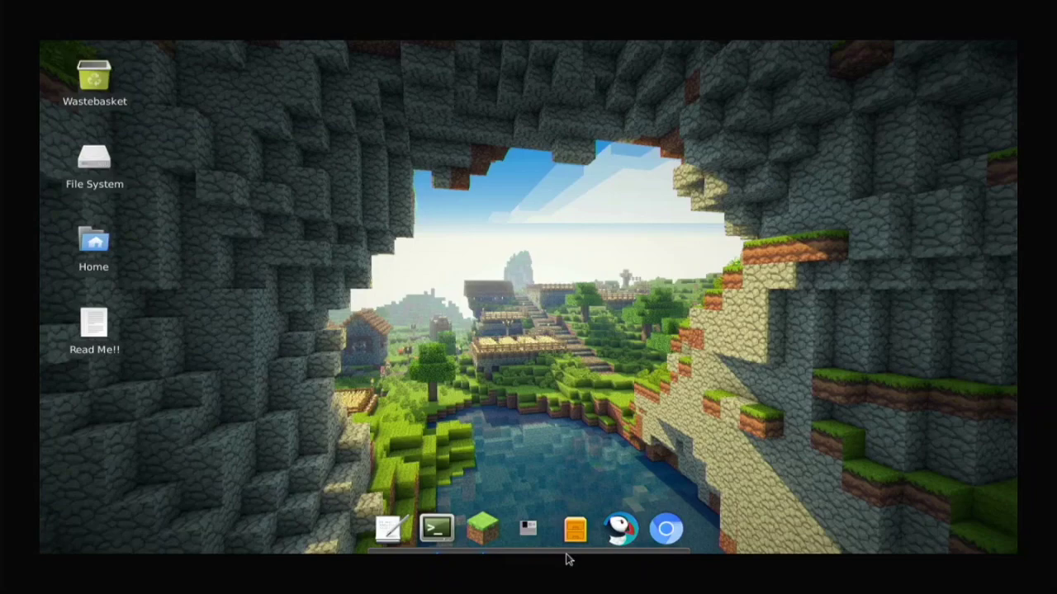
click(437, 528)
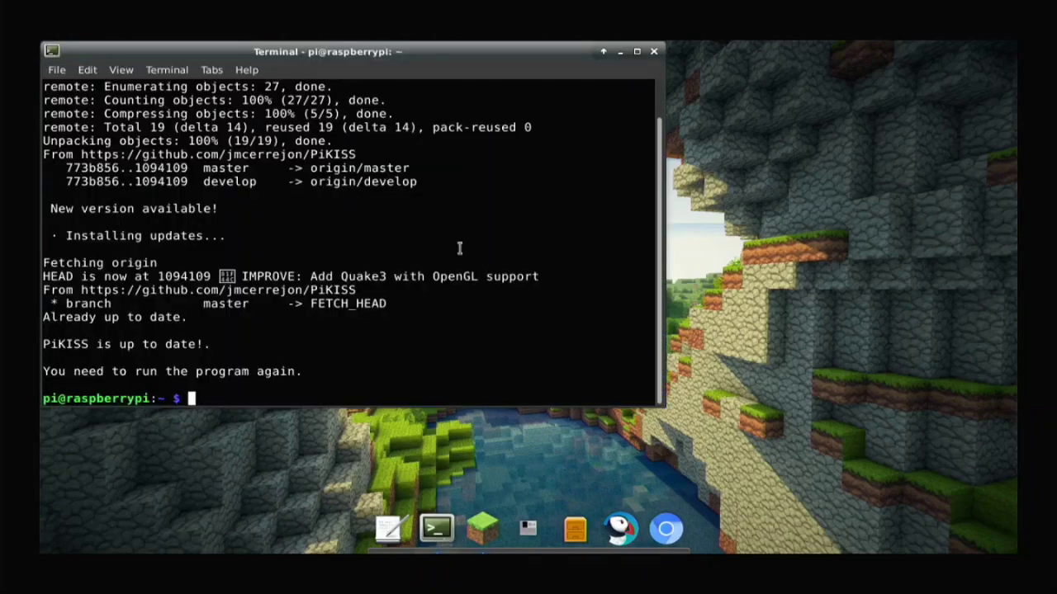
click(652, 51)
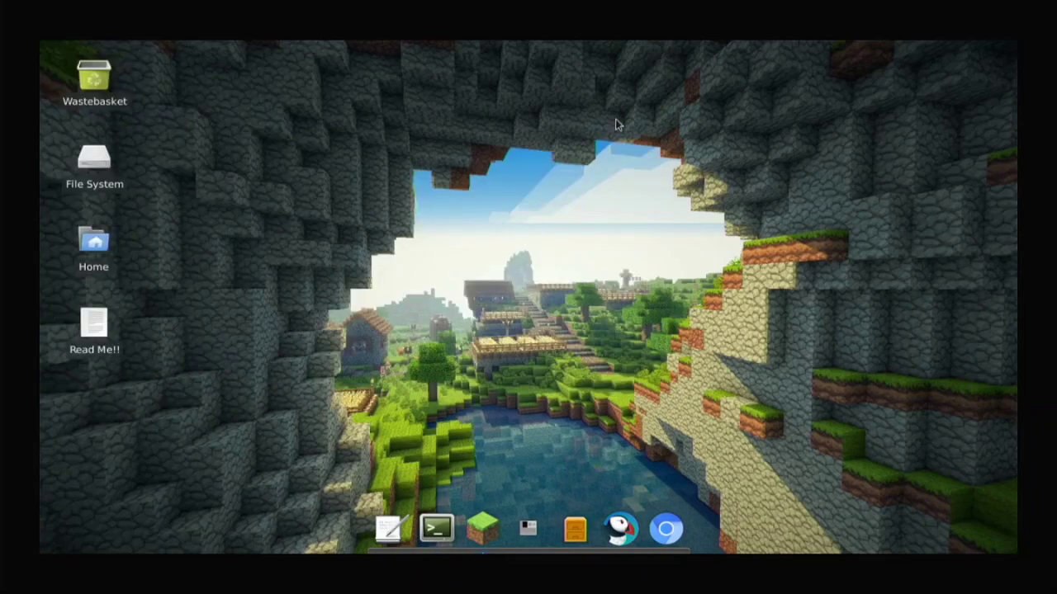
click(526, 529)
click(446, 367)
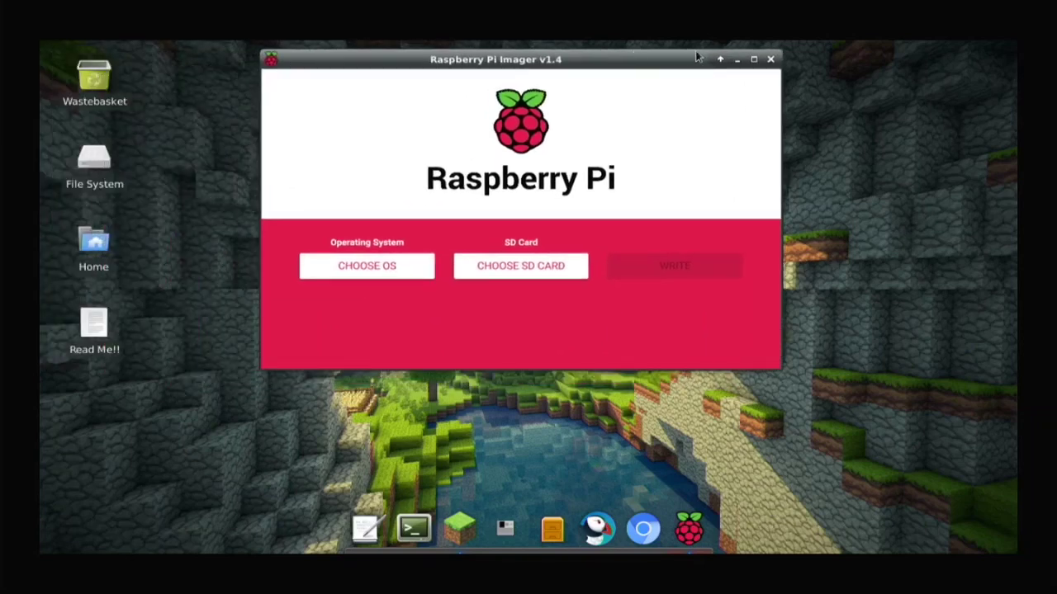
click(771, 60)
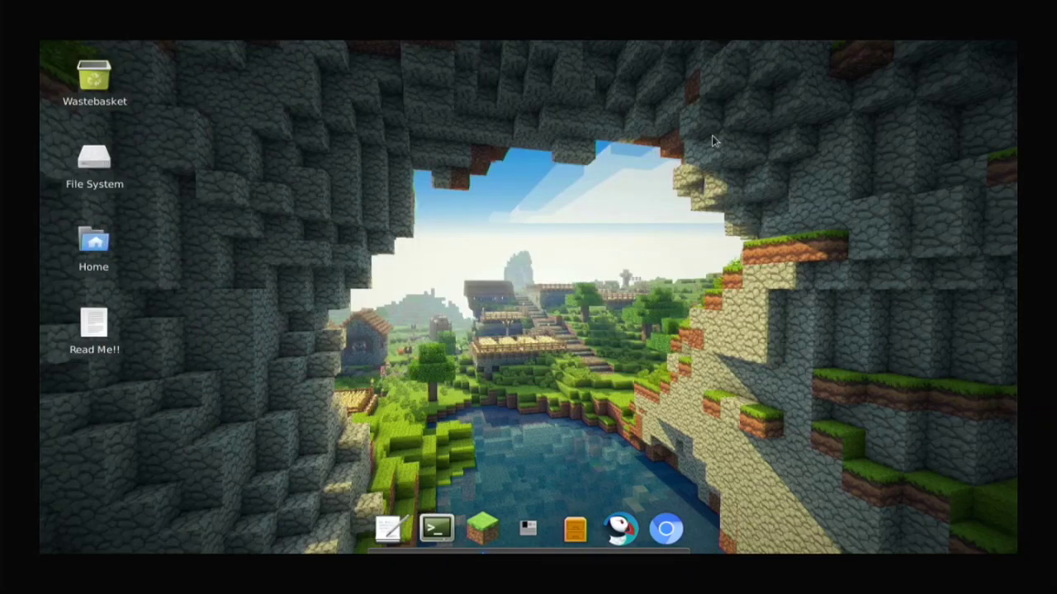
click(528, 535)
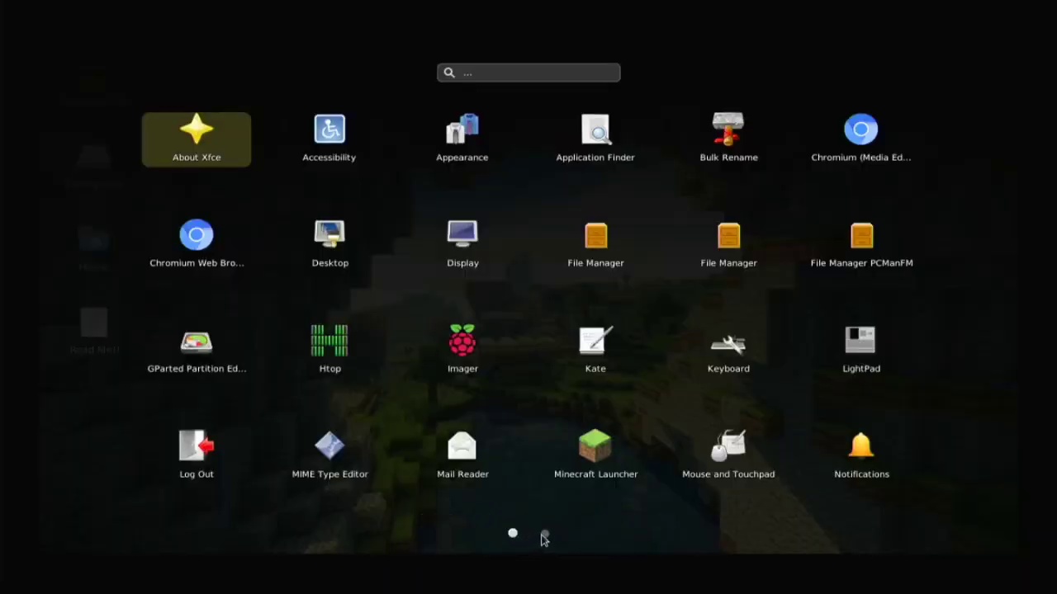
click(545, 536)
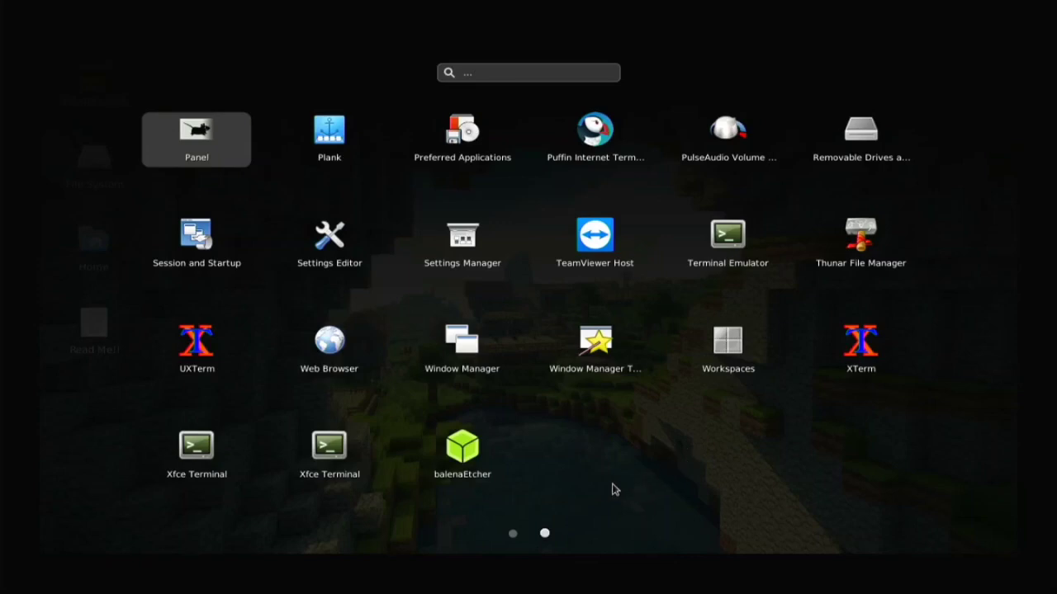
click(511, 535)
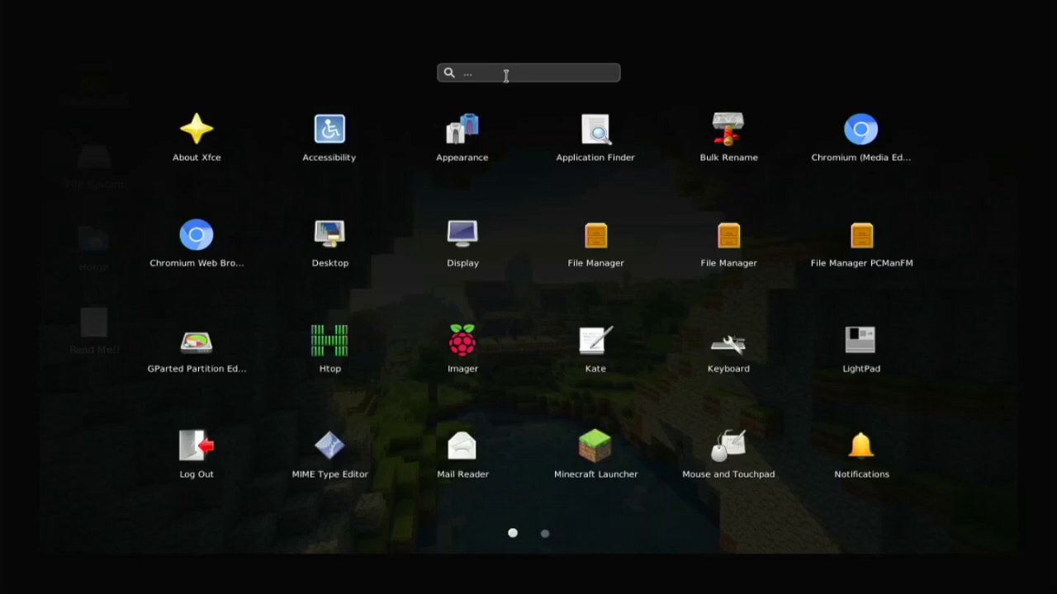
text(pikiss)
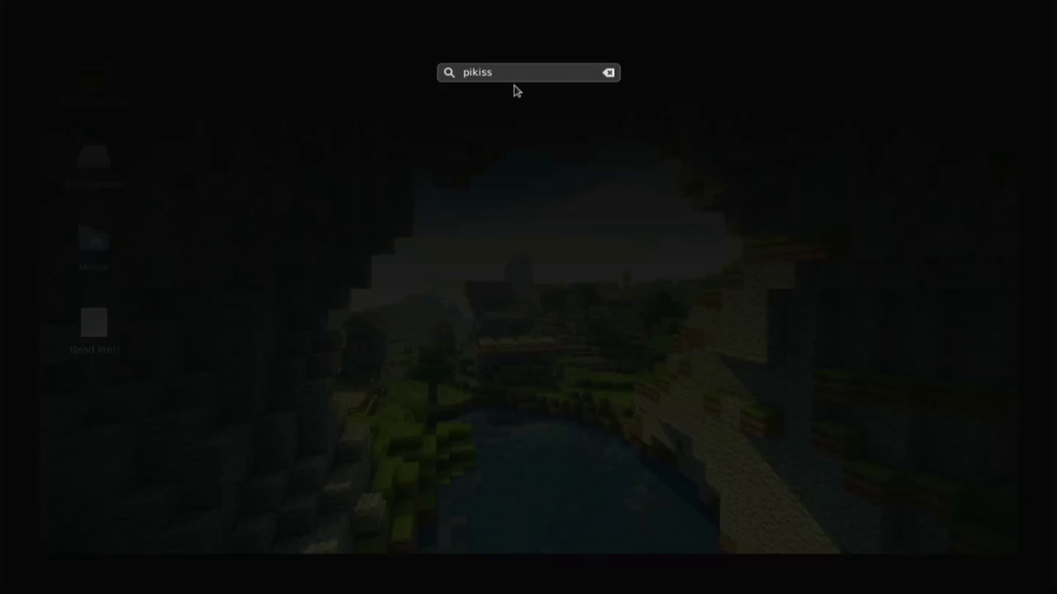
click(608, 73)
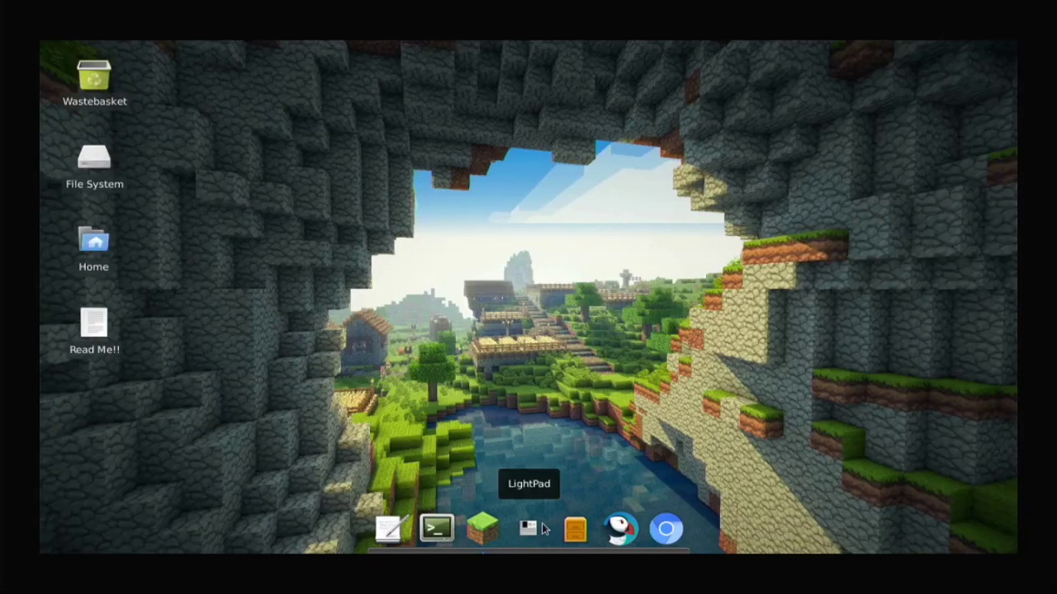
Open Home then the piKiss folder, view piKiss.sh in Kate, and close Kate.
double_click(93, 247)
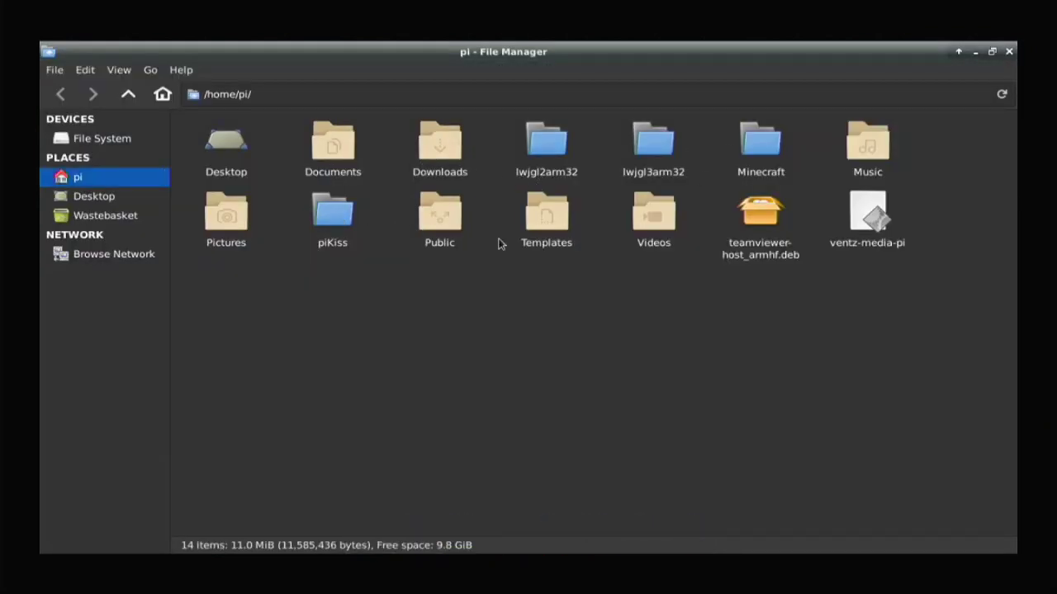
double_click(346, 223)
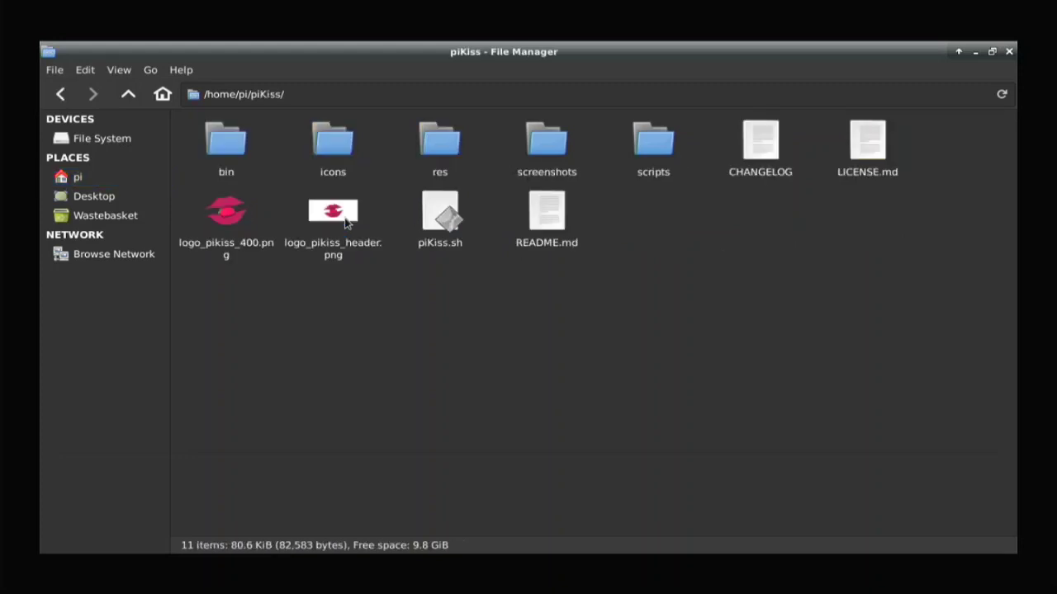
click(466, 228)
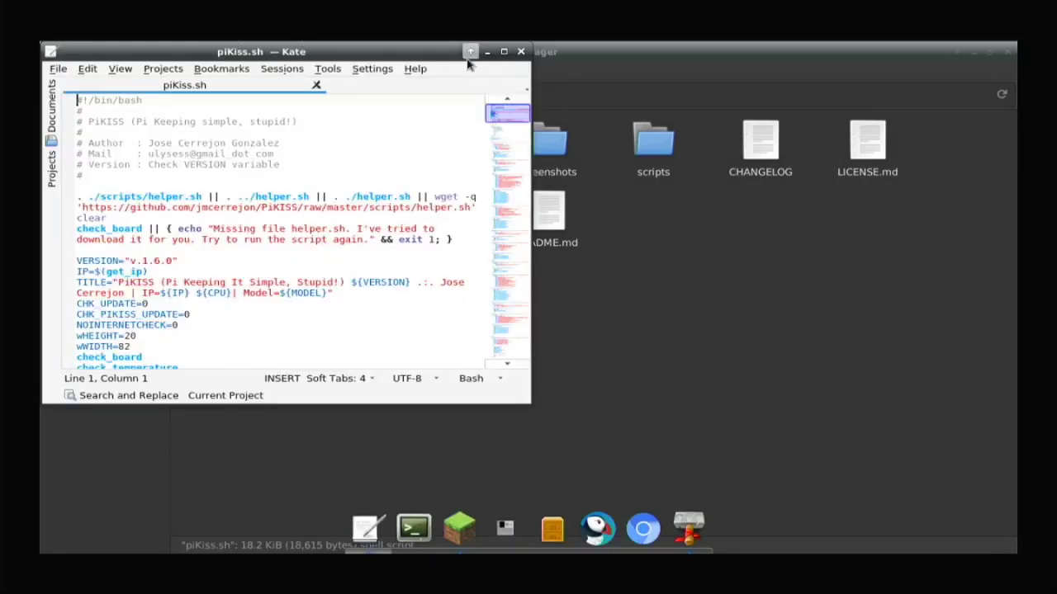
click(521, 51)
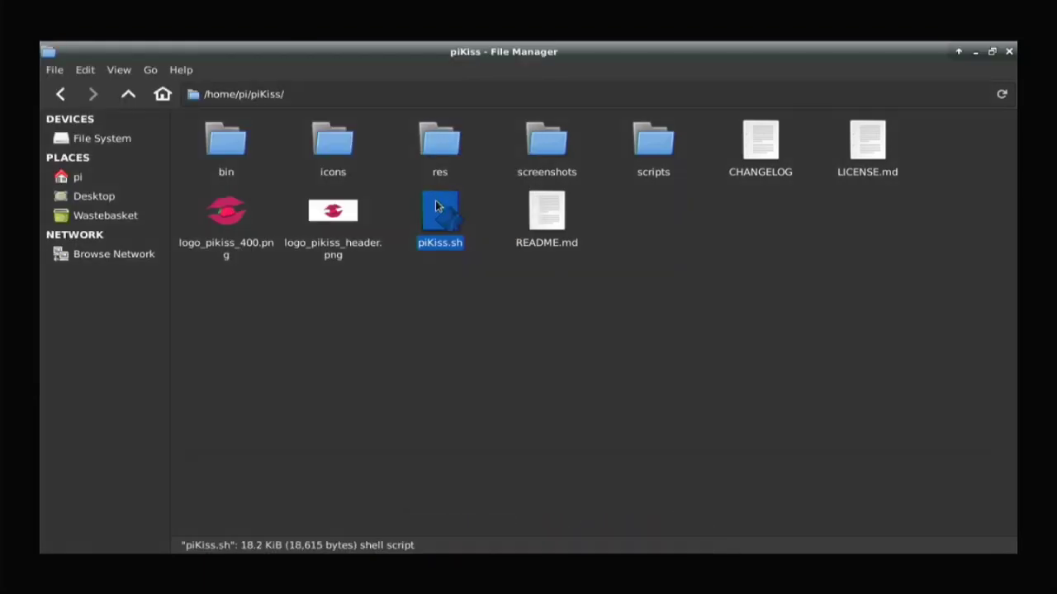
Bring up the Open With chooser for piKiss.sh, browse its list, and dismiss it.
right_click(435, 199)
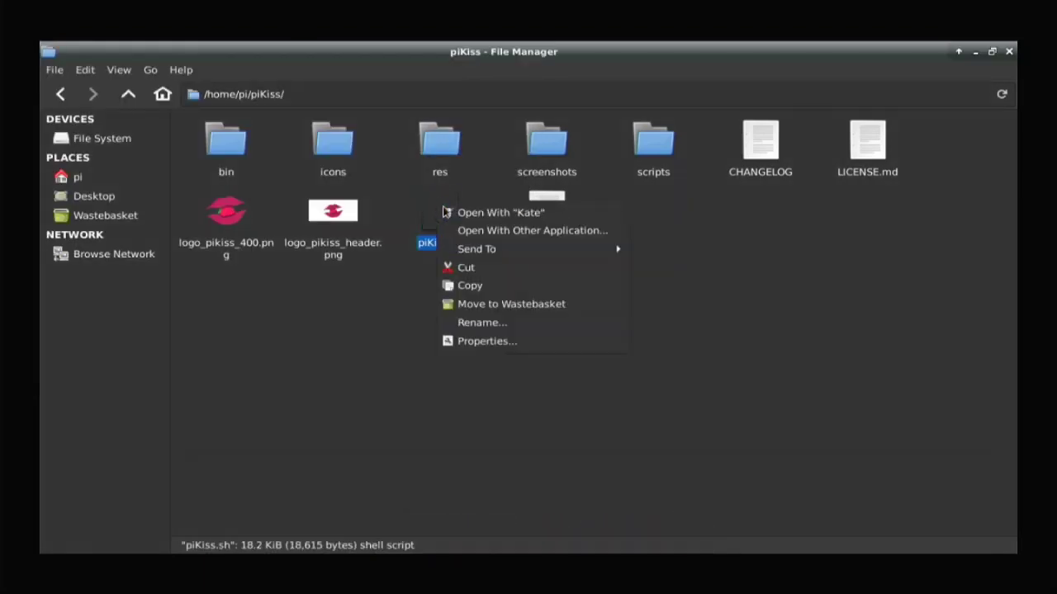
click(479, 230)
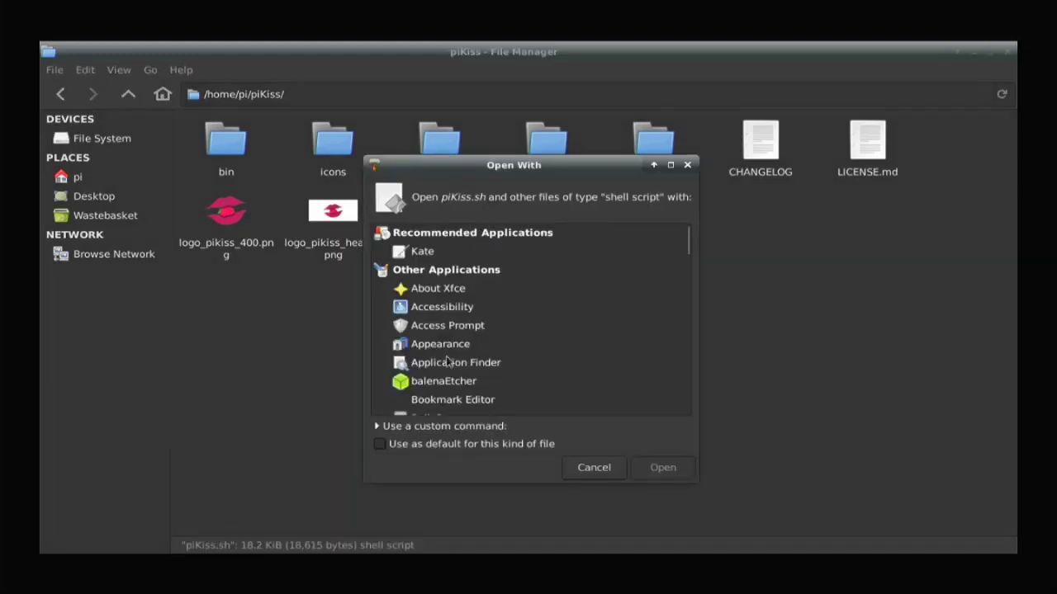
scroll(447, 376, down, 3)
scroll(450, 392, up, 4)
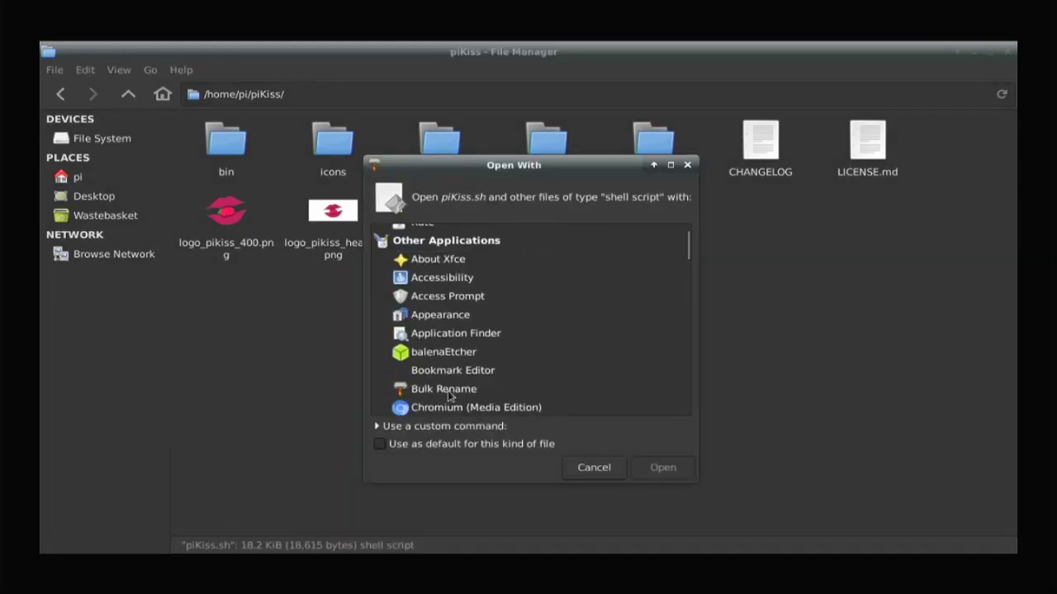
scroll(450, 396, down, 10)
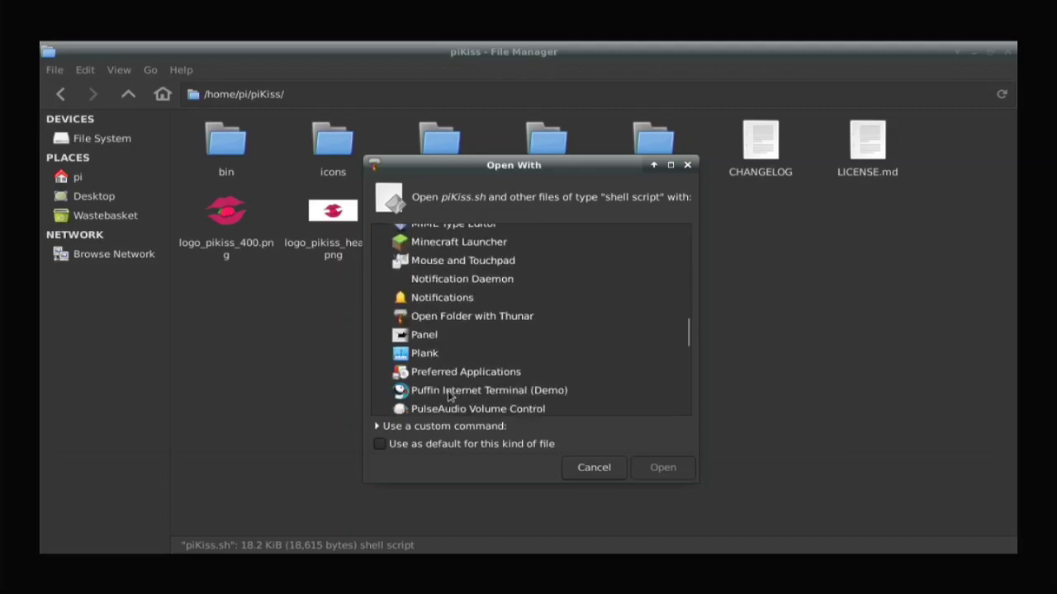
click(605, 468)
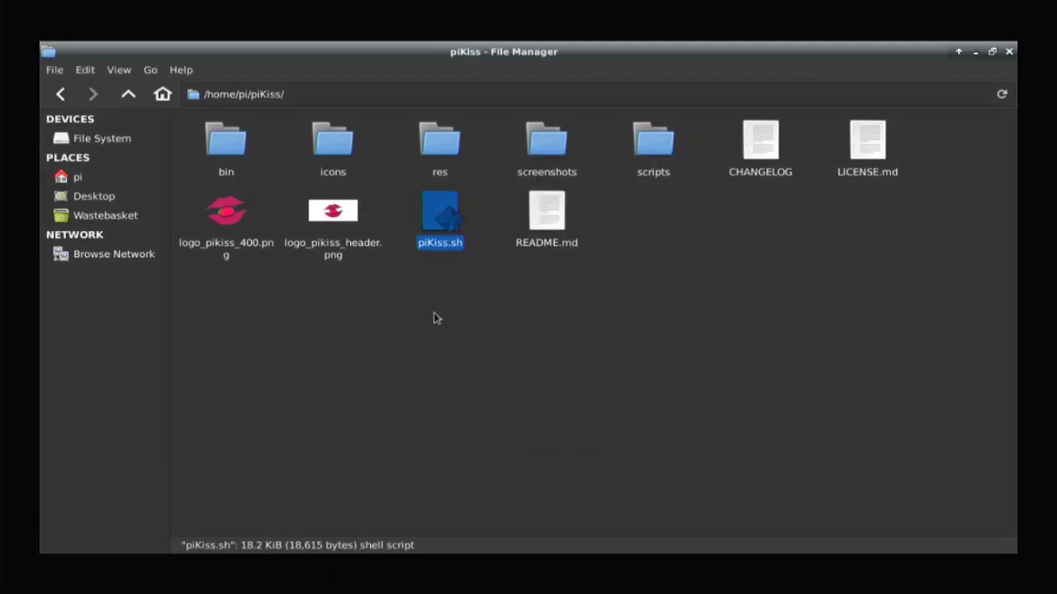
Open piKiss.sh with Terminal Emulator via Open With Other Application.
right_click(434, 223)
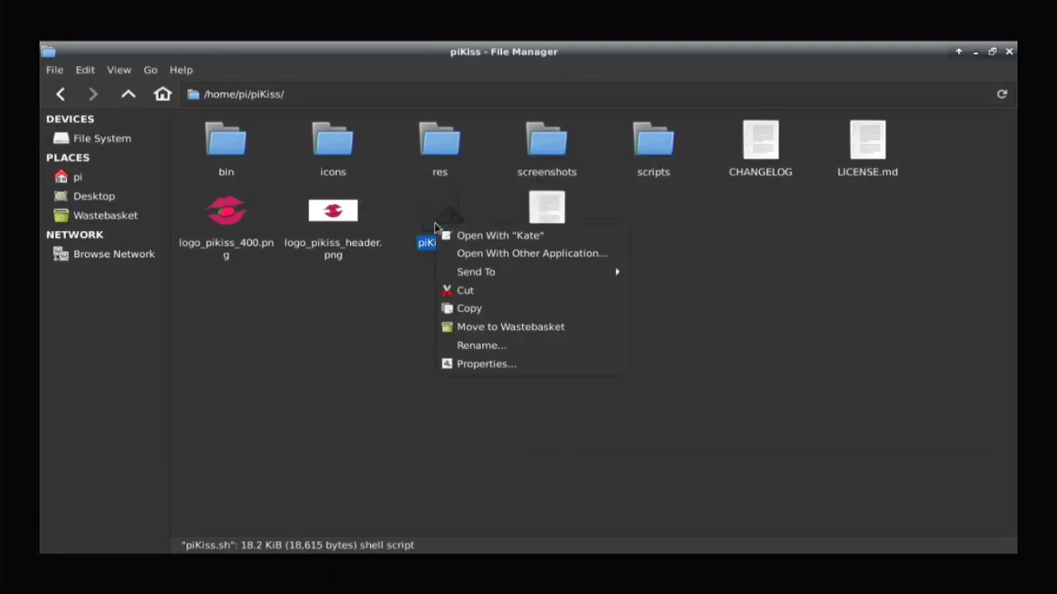
click(465, 258)
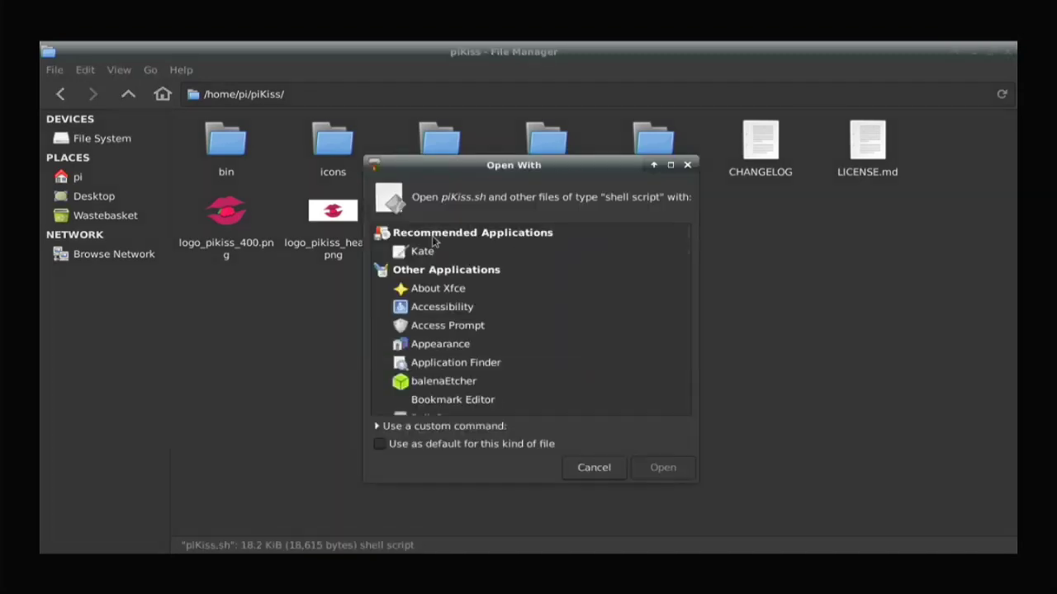
scroll(393, 328, down, 5)
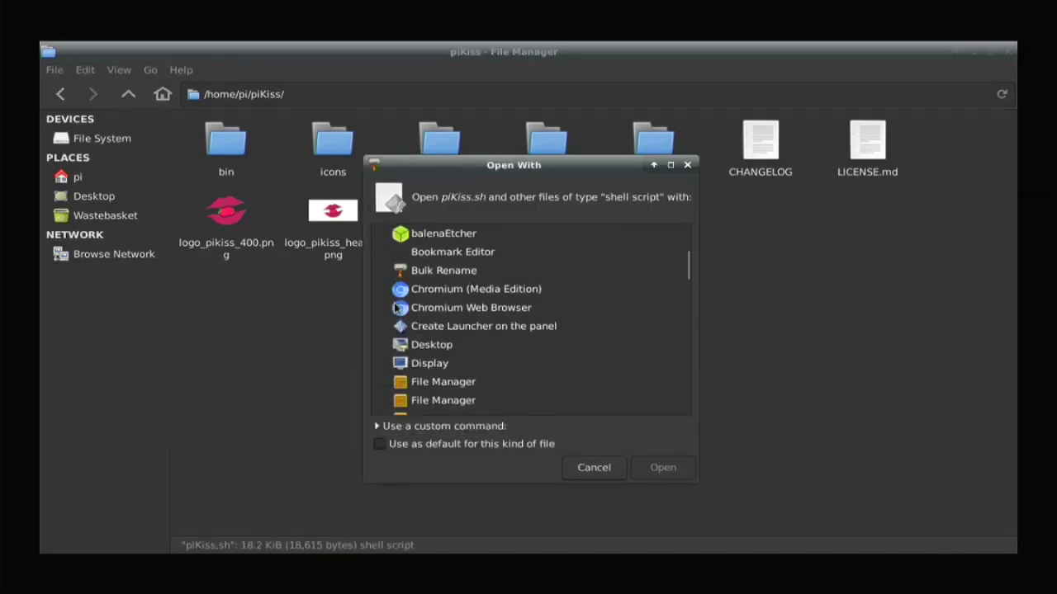
scroll(413, 359, down, 5)
scroll(416, 363, down, 4)
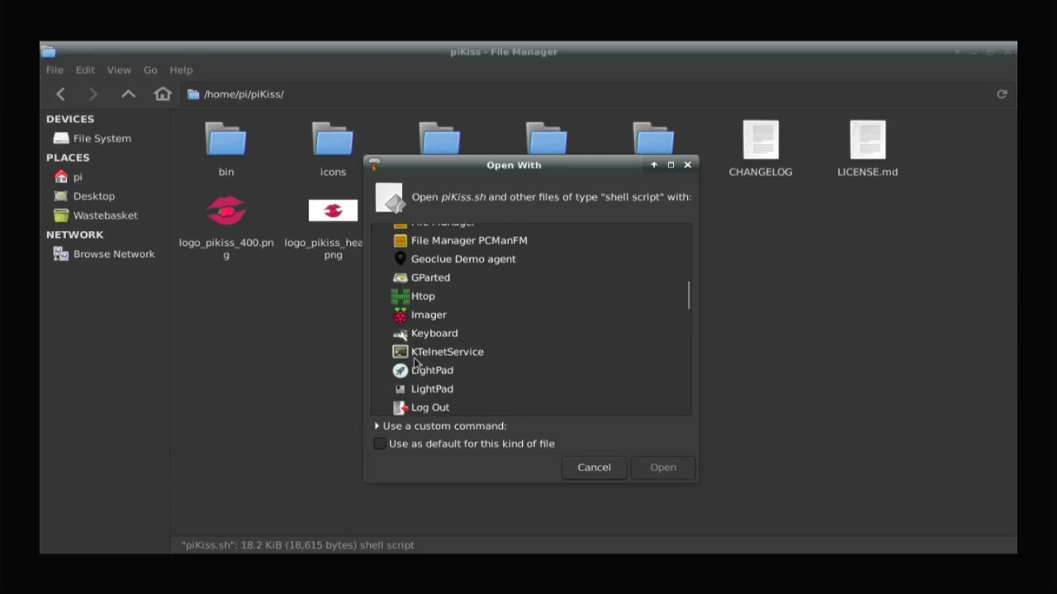
scroll(426, 357, down, 6)
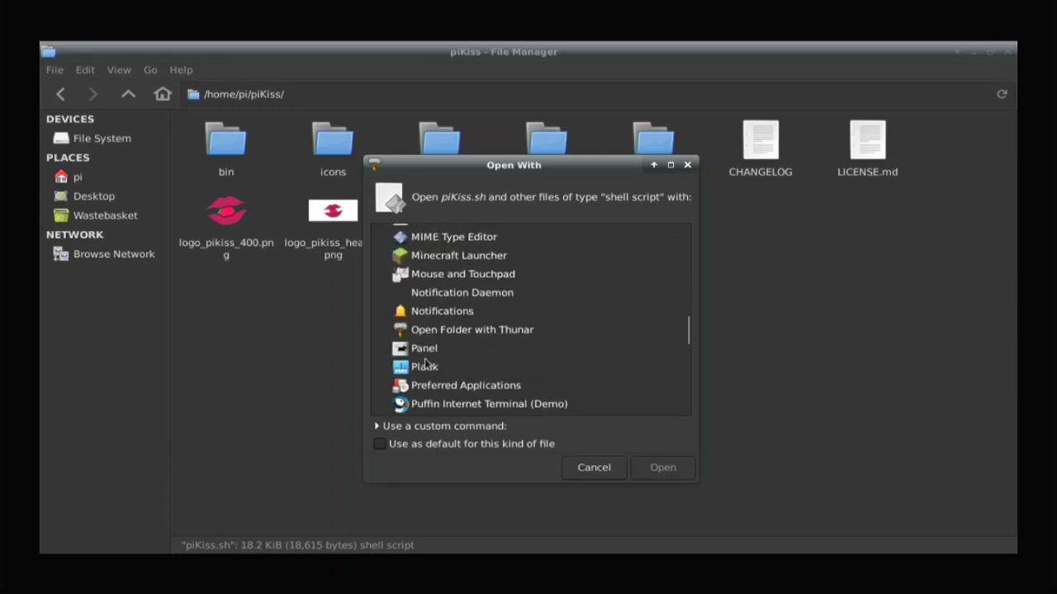
scroll(426, 363, down, 3)
scroll(426, 364, up, 1)
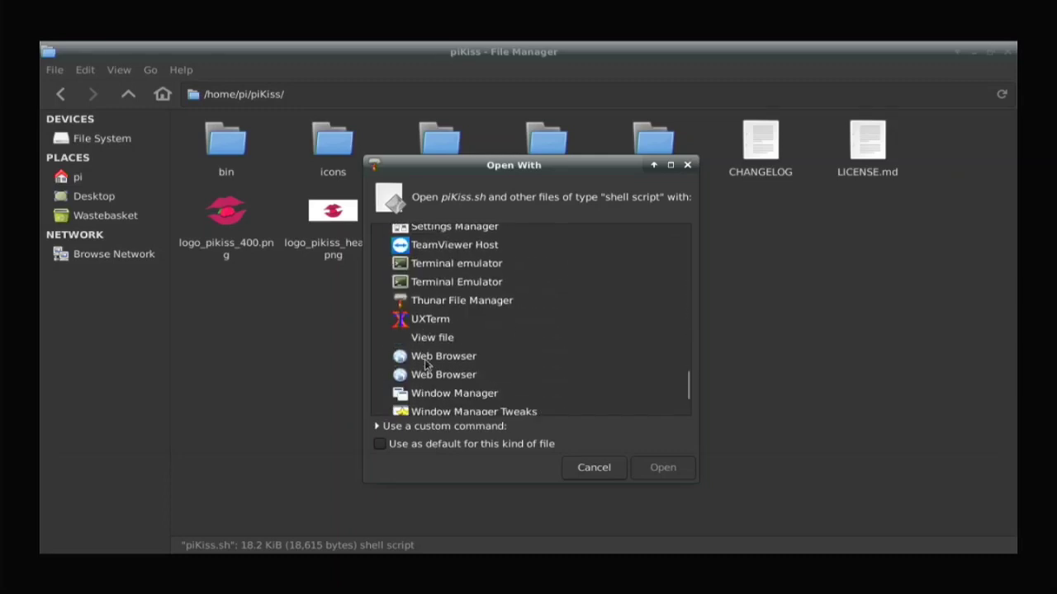
click(418, 281)
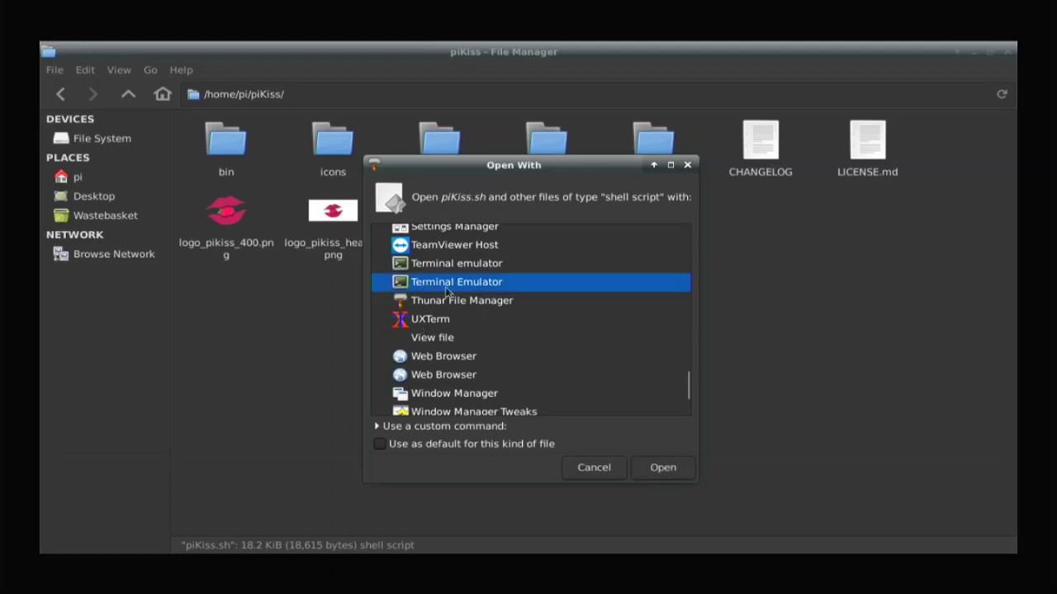
click(652, 461)
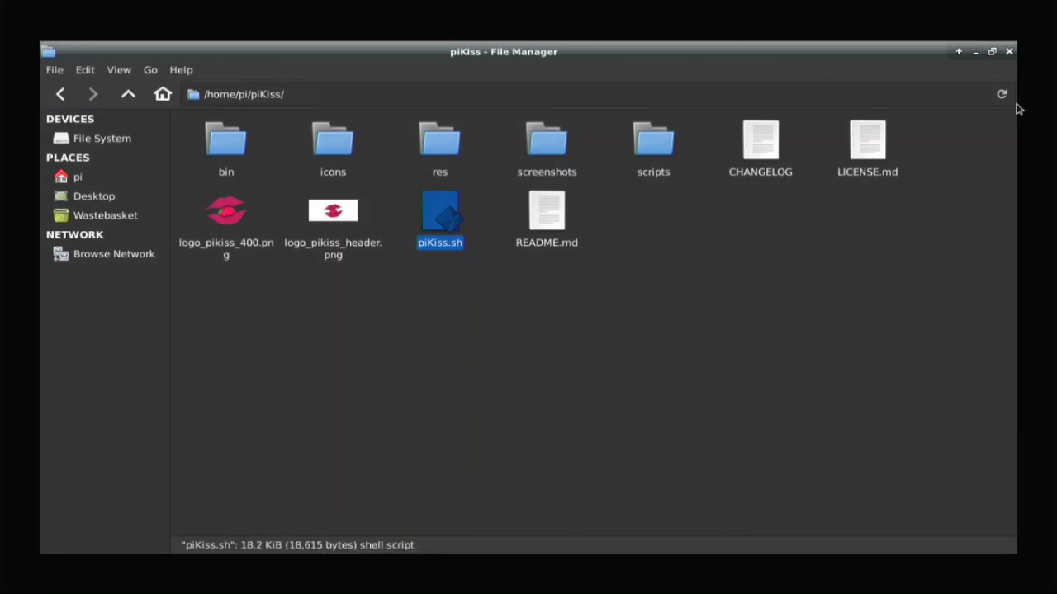
Close the file manager, launch Minecraft Launcher from the dock, and start the demo with Play Demo.
click(1008, 51)
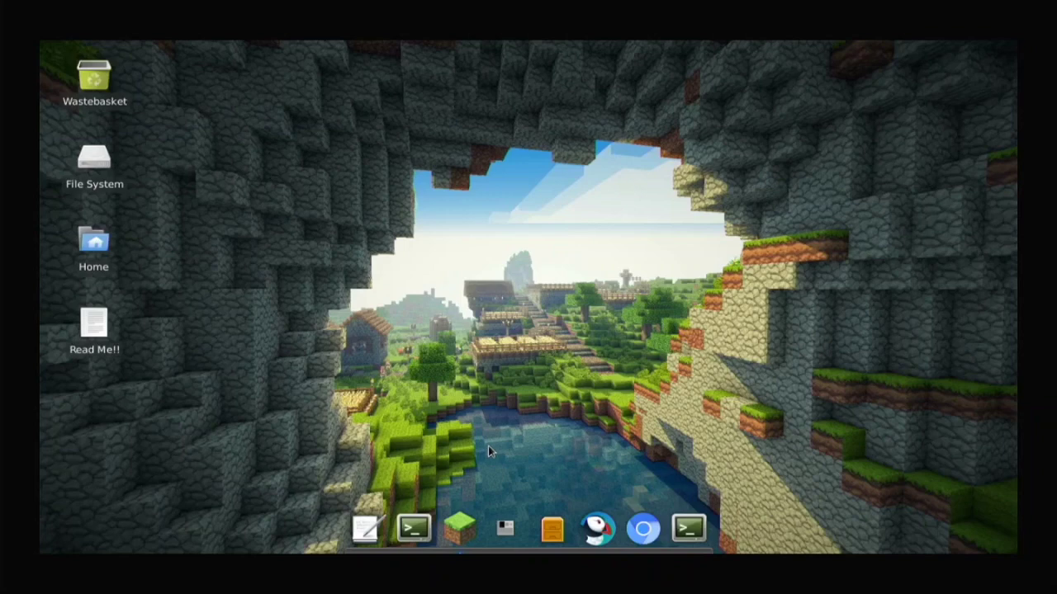
click(481, 536)
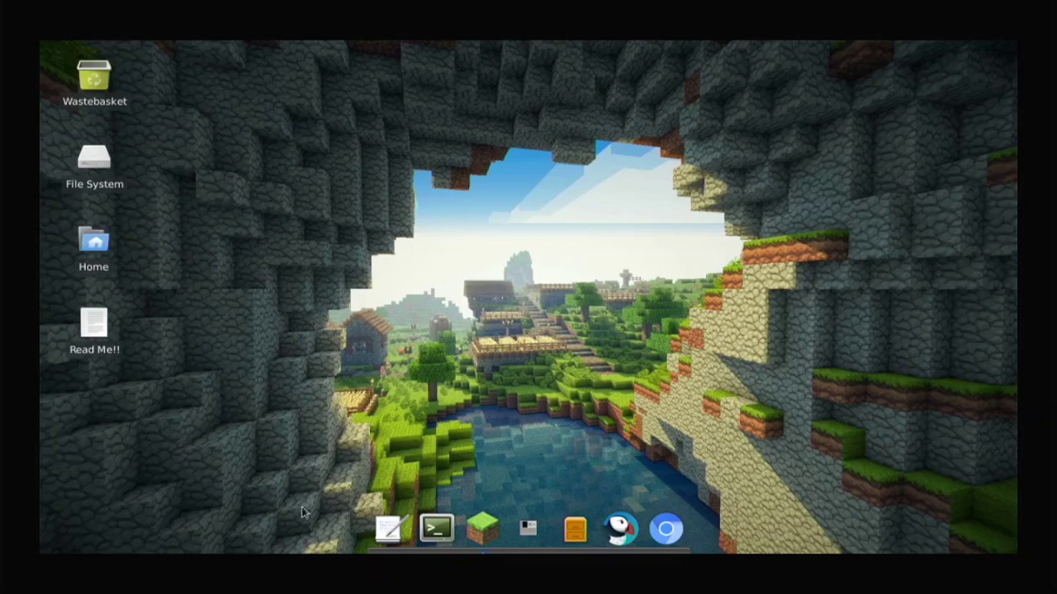
click(484, 533)
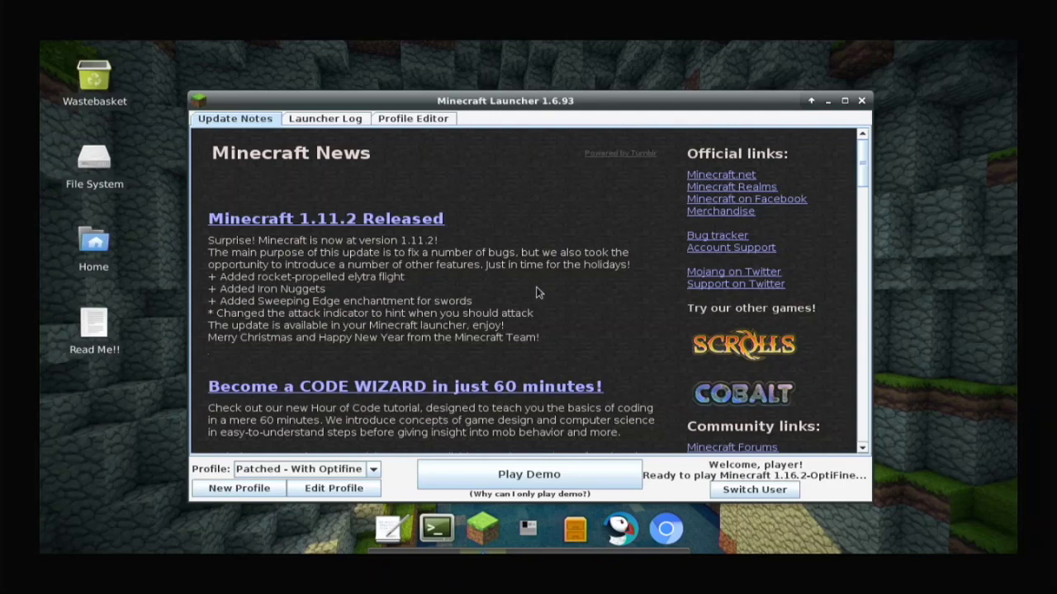
click(616, 487)
click(518, 479)
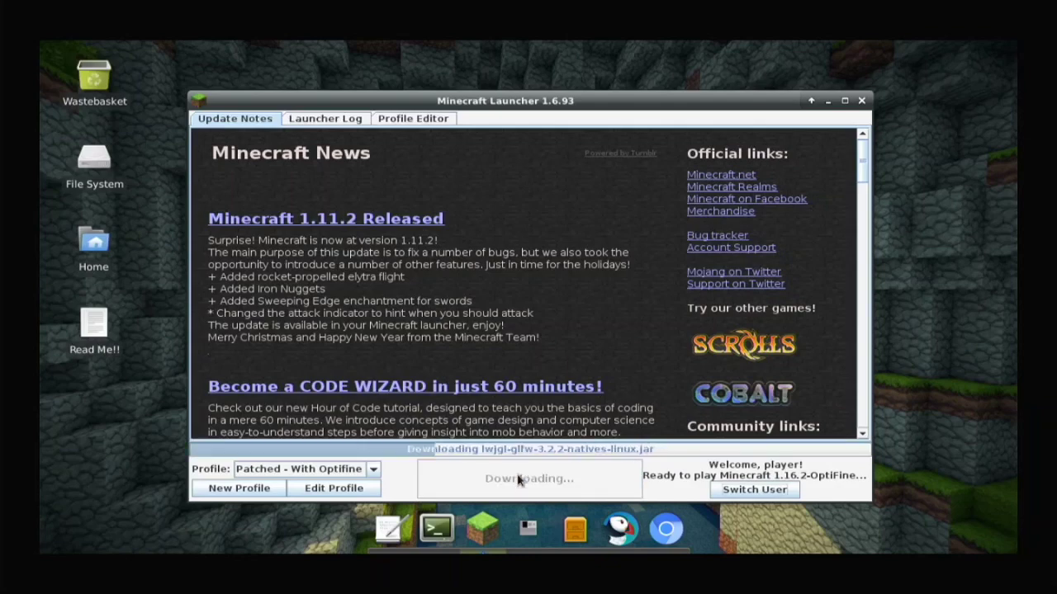